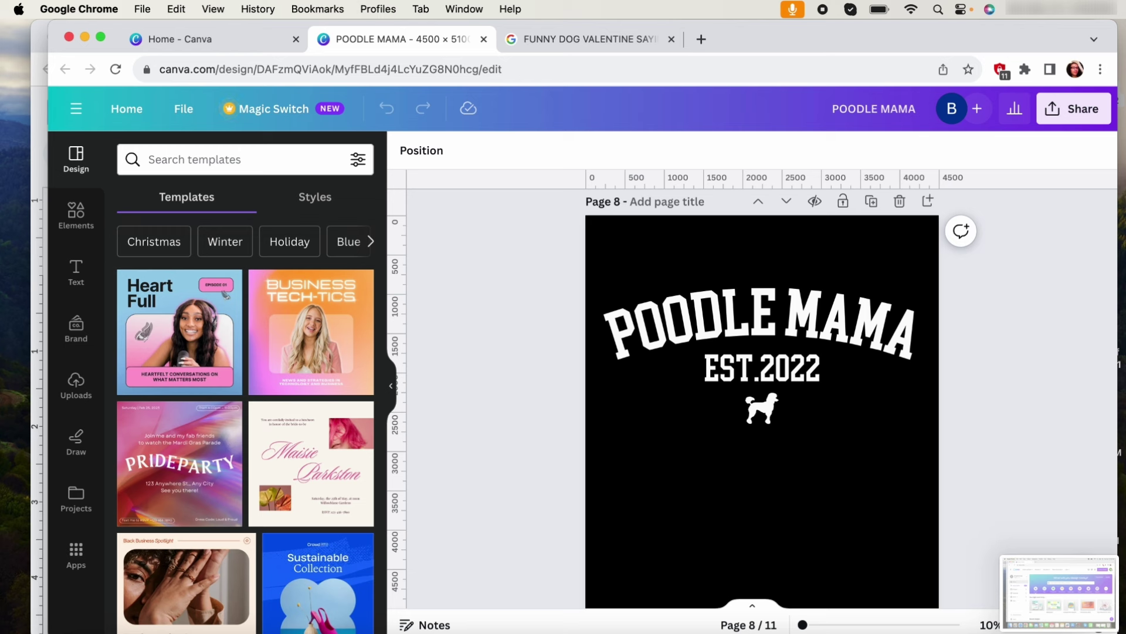
- Export only Page 8 of the POODLE MAMA design as a transparent-background PNG
click(786, 380)
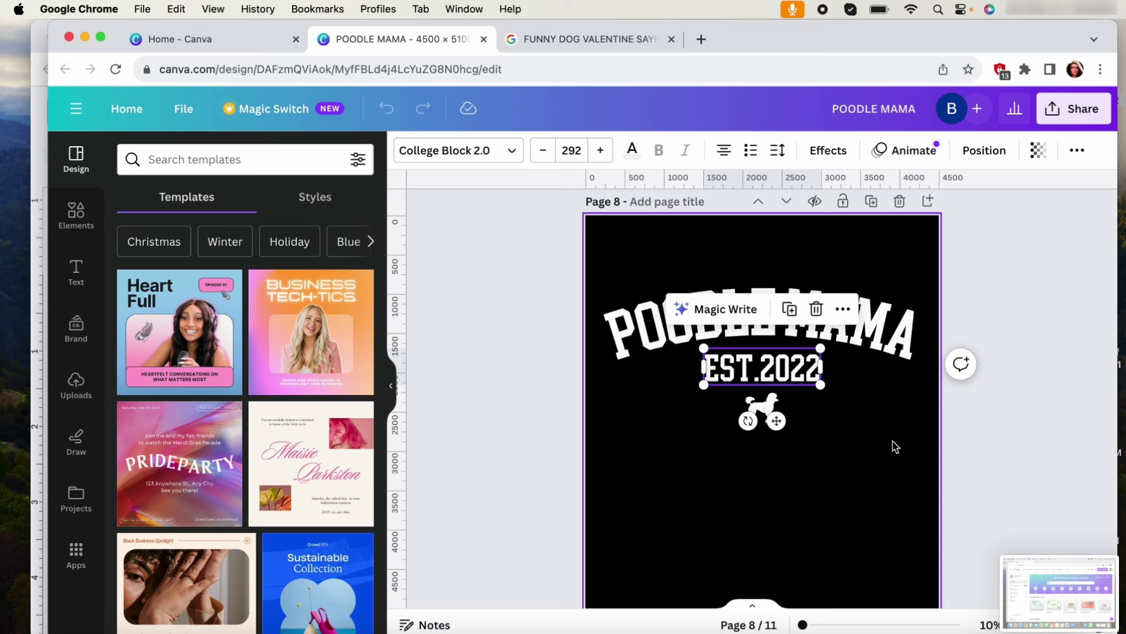
click(1073, 109)
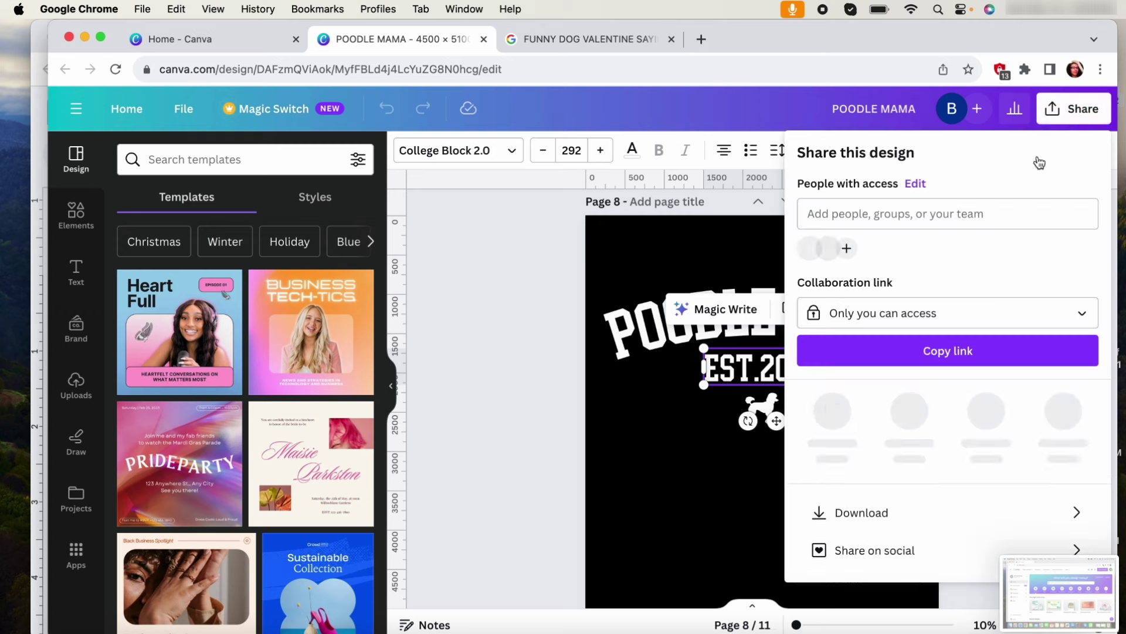
click(850, 503)
click(870, 311)
click(1081, 391)
click(1084, 143)
scroll(968, 273, down, 3)
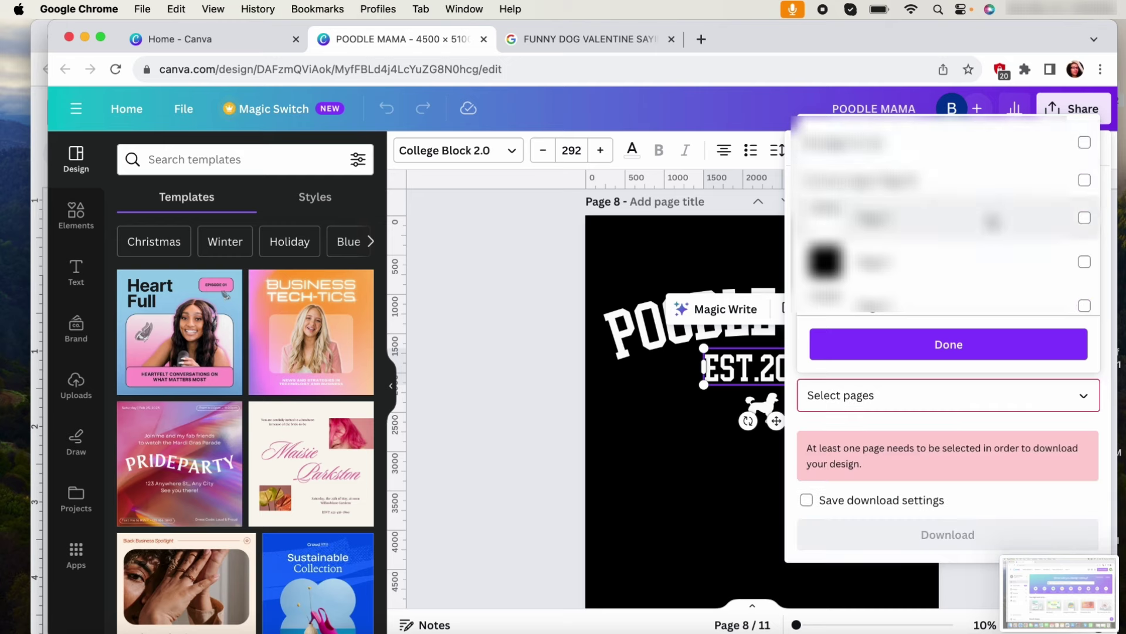
scroll(968, 273, down, 2)
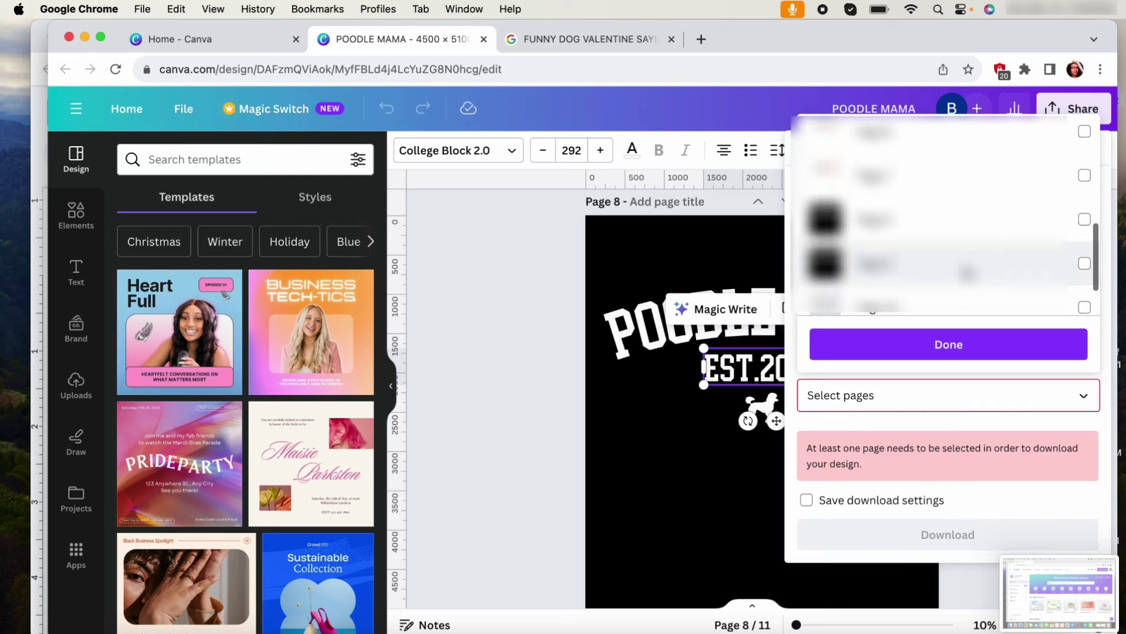
click(945, 219)
click(1000, 351)
click(984, 470)
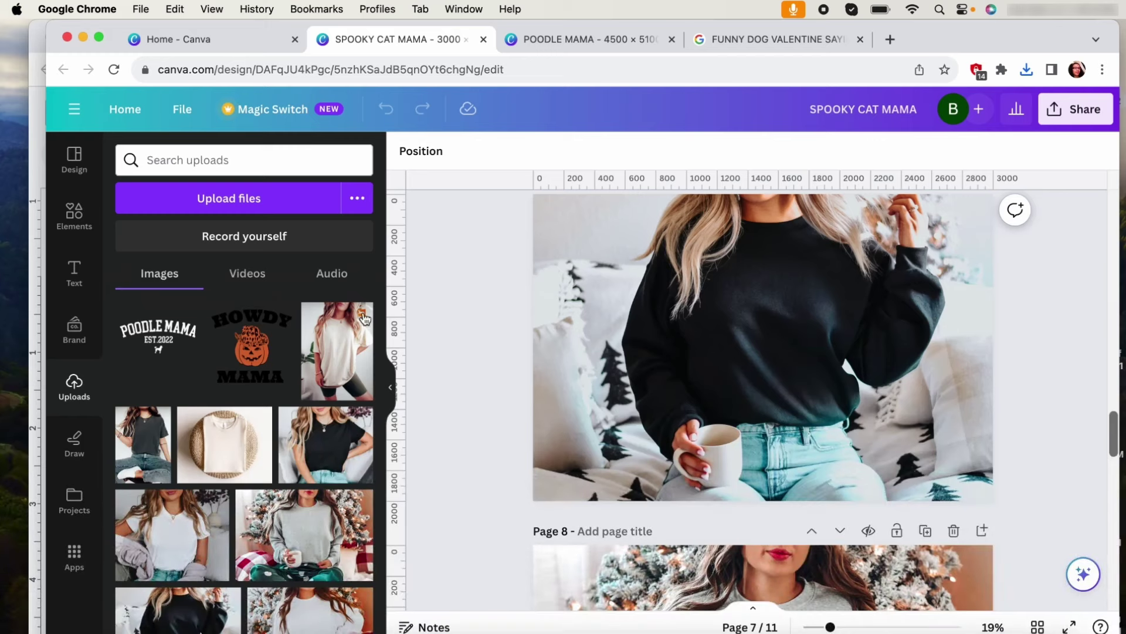
- Add the POODLE MAMA upload to page 7, then shrink, tilt and place it on the sweatshirt chest
click(179, 350)
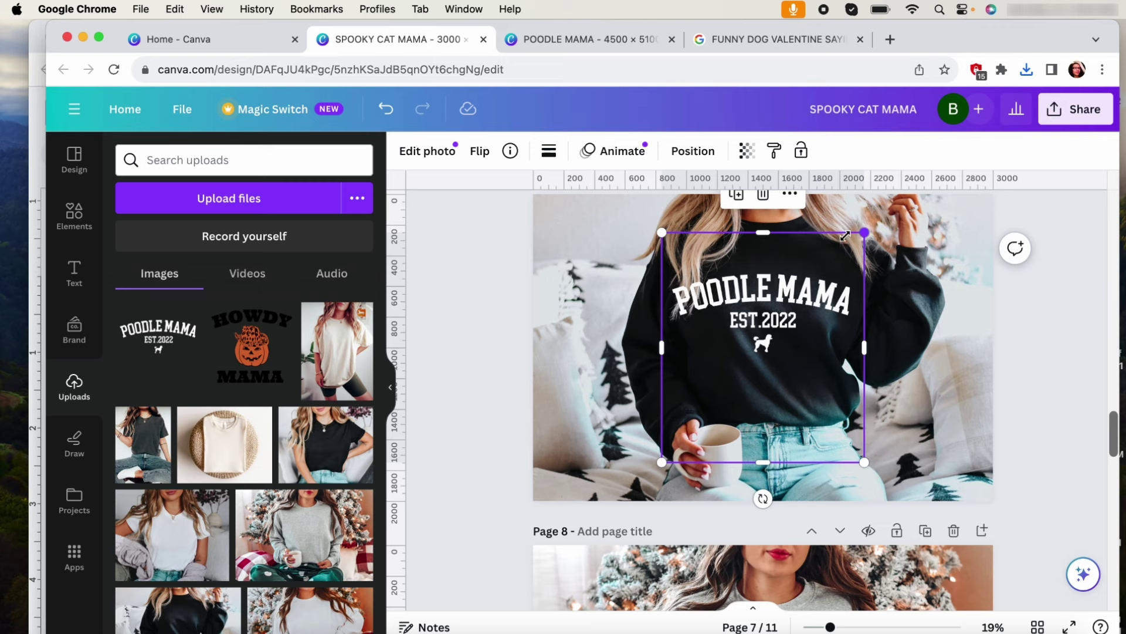
drag(864, 232, 775, 294)
drag(737, 379, 784, 303)
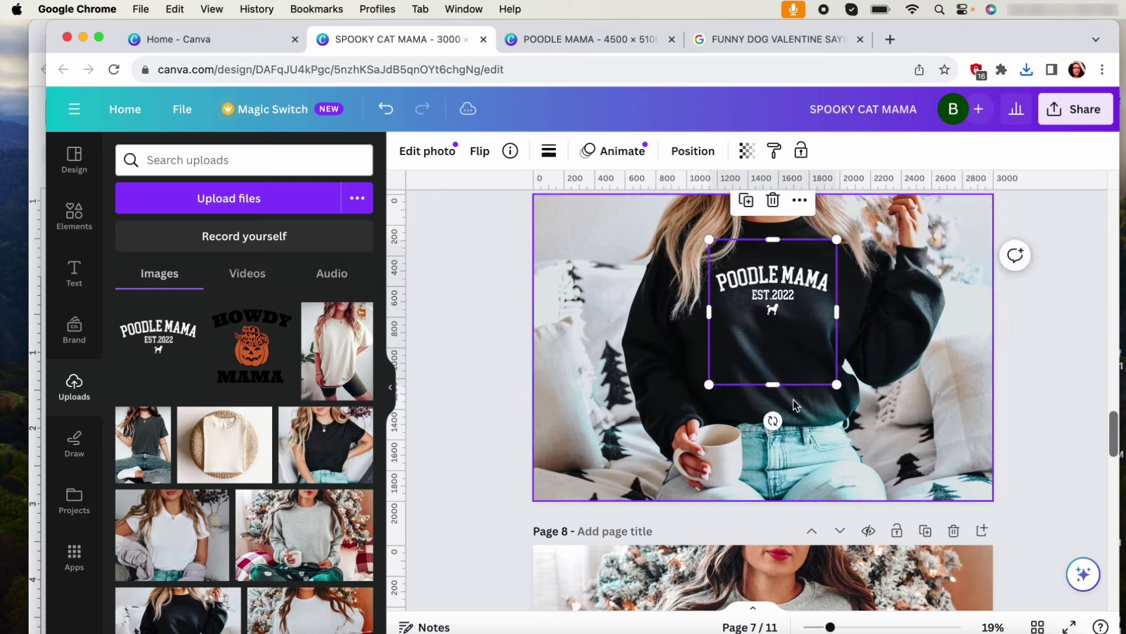
drag(773, 420, 775, 420)
drag(834, 237, 820, 255)
drag(775, 315, 778, 300)
- Set the graphic's transparency to 80 and shrink it slightly once more
click(747, 151)
double_click(731, 192)
text(80)
key(Return)
click(883, 340)
click(882, 339)
click(799, 327)
drag(710, 242, 712, 246)
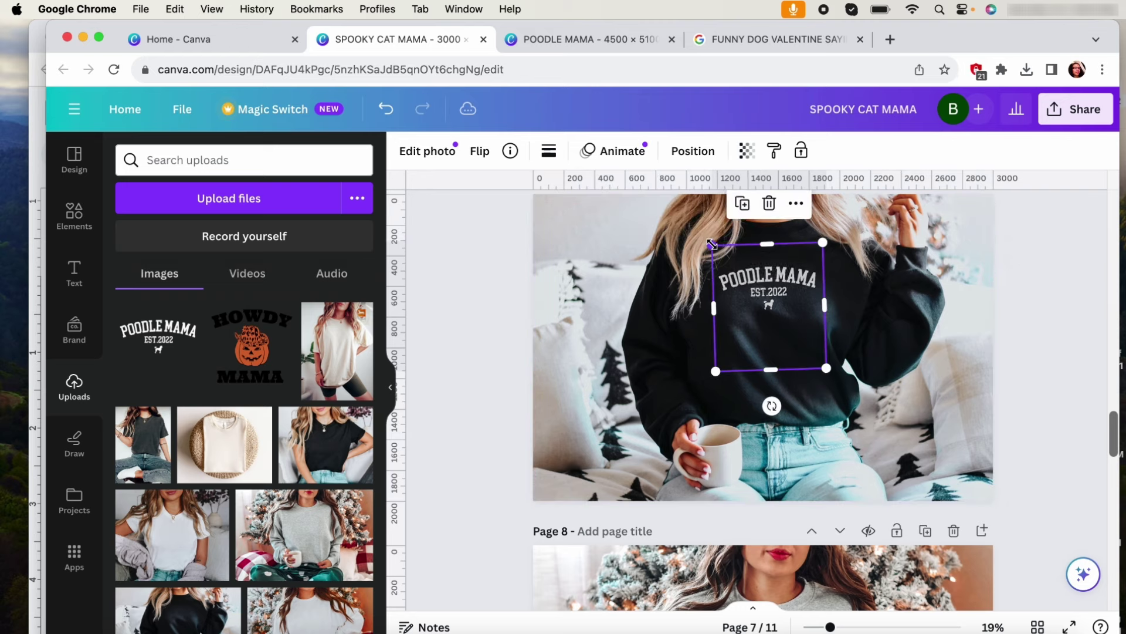
click(882, 298)
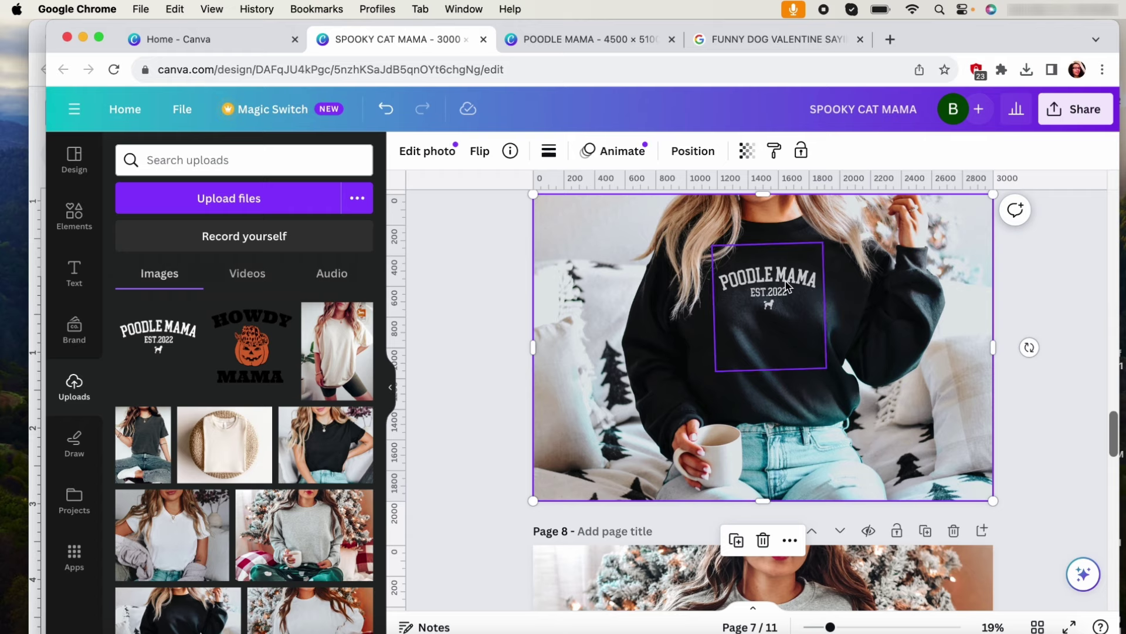
- Rename the mockup design to 'poodle mama'
scroll(648, 339, up, 1)
click(874, 115)
text(poodle mama)
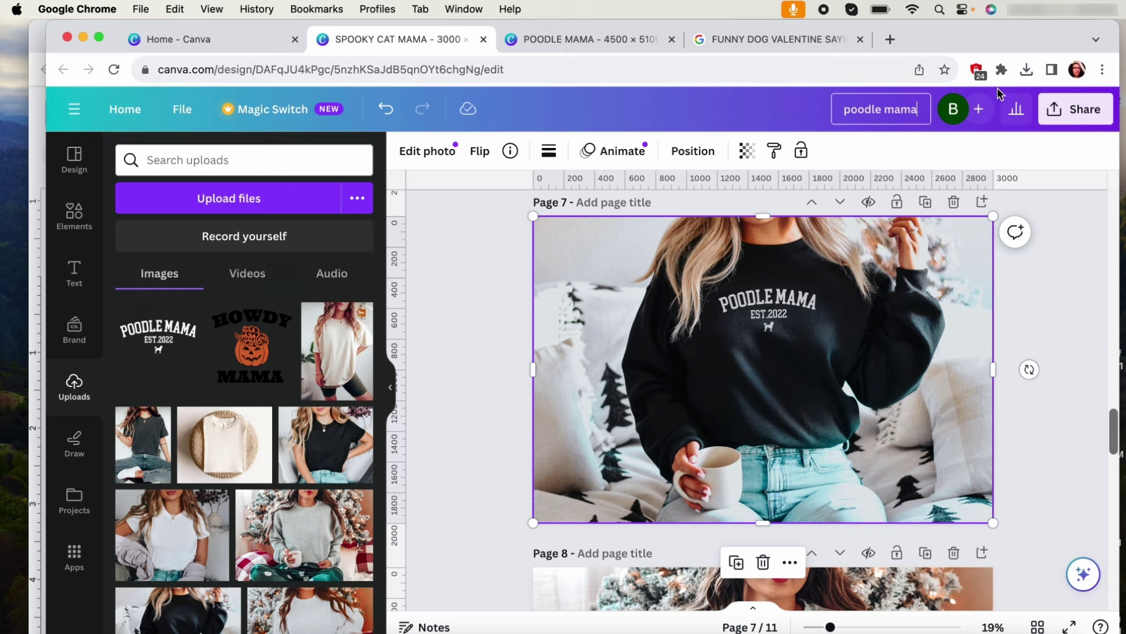
- Download only the current Page 7 as a JPG
click(1074, 109)
click(863, 506)
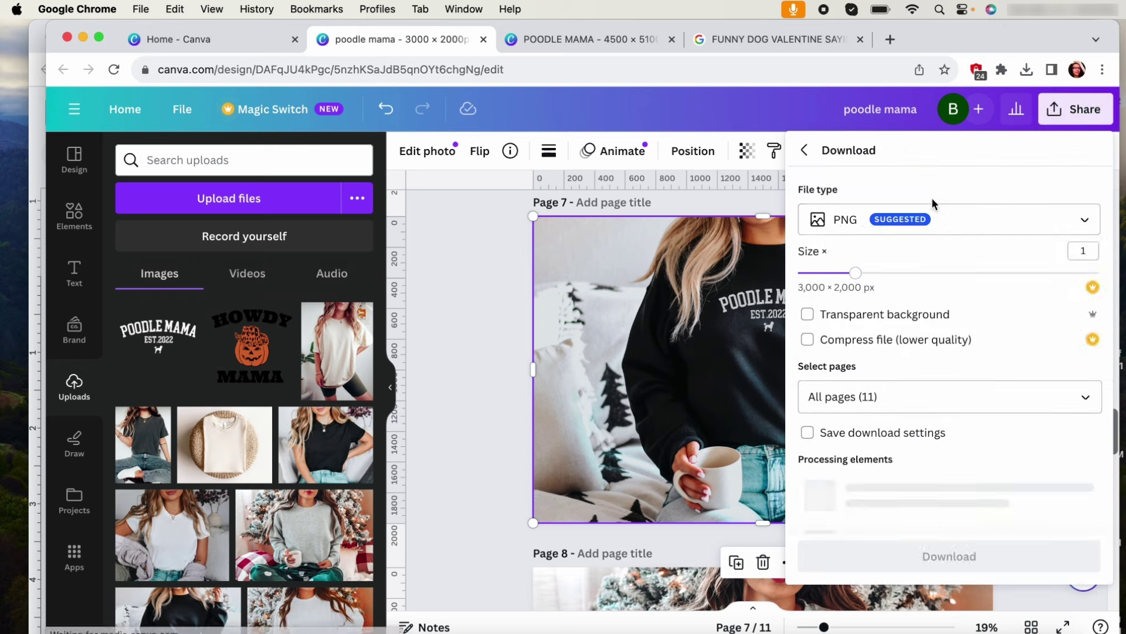
click(885, 230)
click(881, 258)
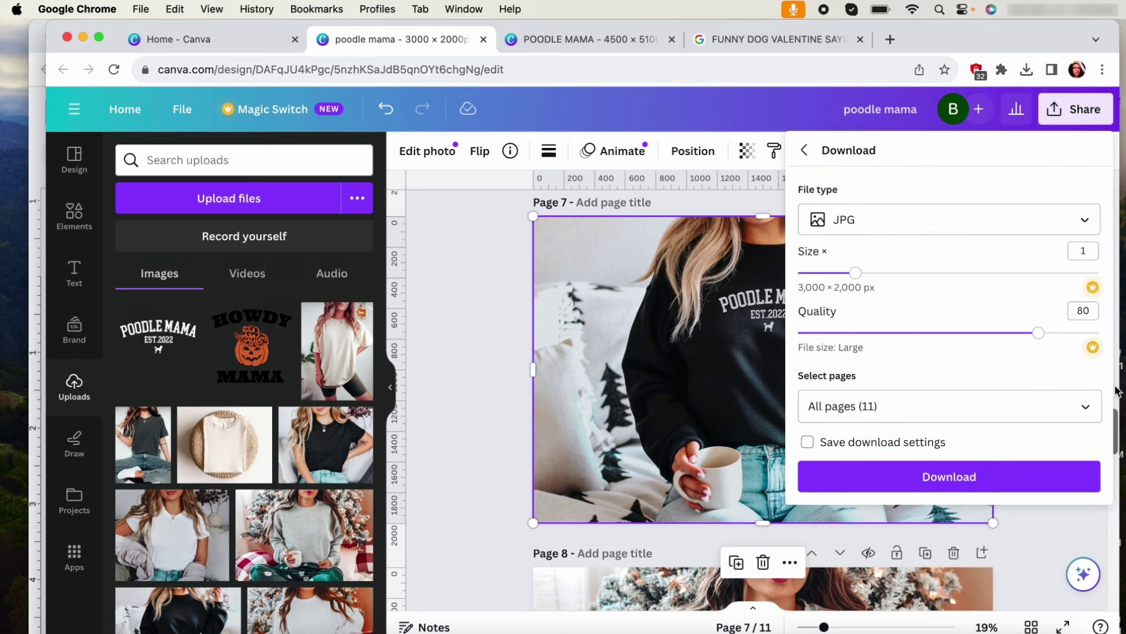
click(1086, 404)
click(1086, 153)
click(1015, 190)
click(994, 355)
click(1009, 476)
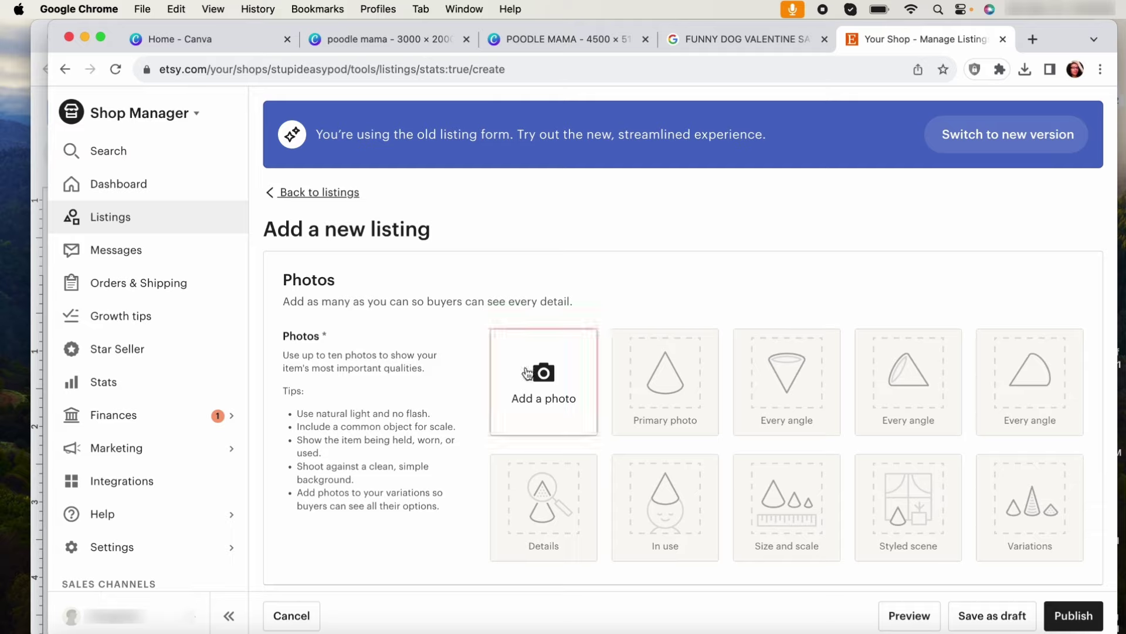
- Upload poodle mama.jpg as the listing's photo
click(543, 381)
double_click(432, 237)
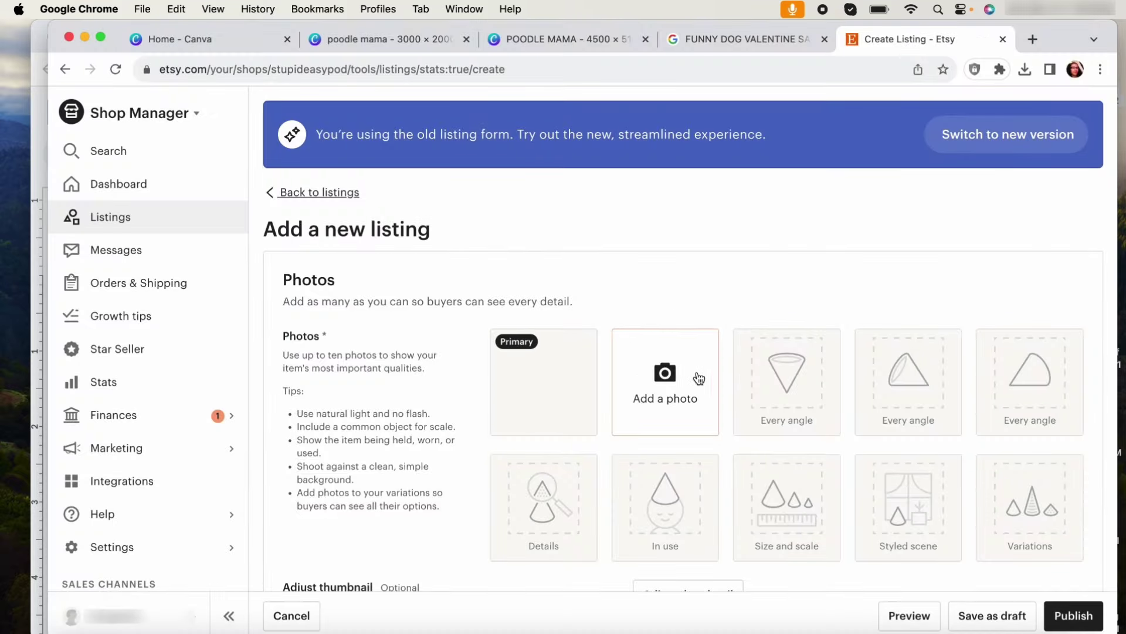
scroll(662, 387, down, 4)
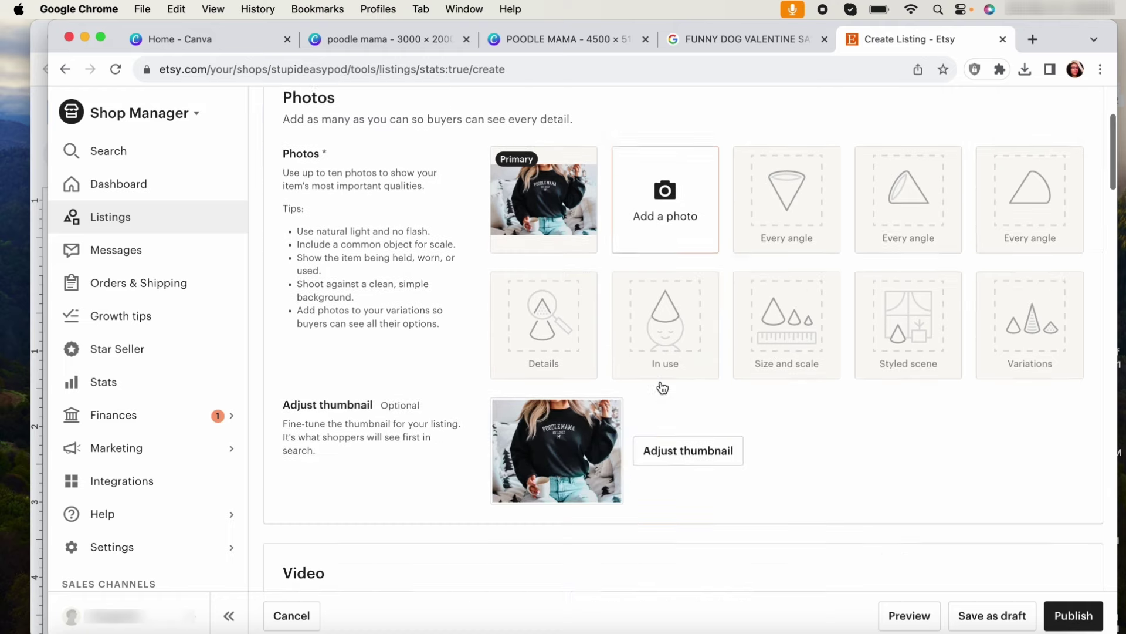
- Zoom the thumbnail in, centre it on POODLE MAMA, and save it
click(688, 394)
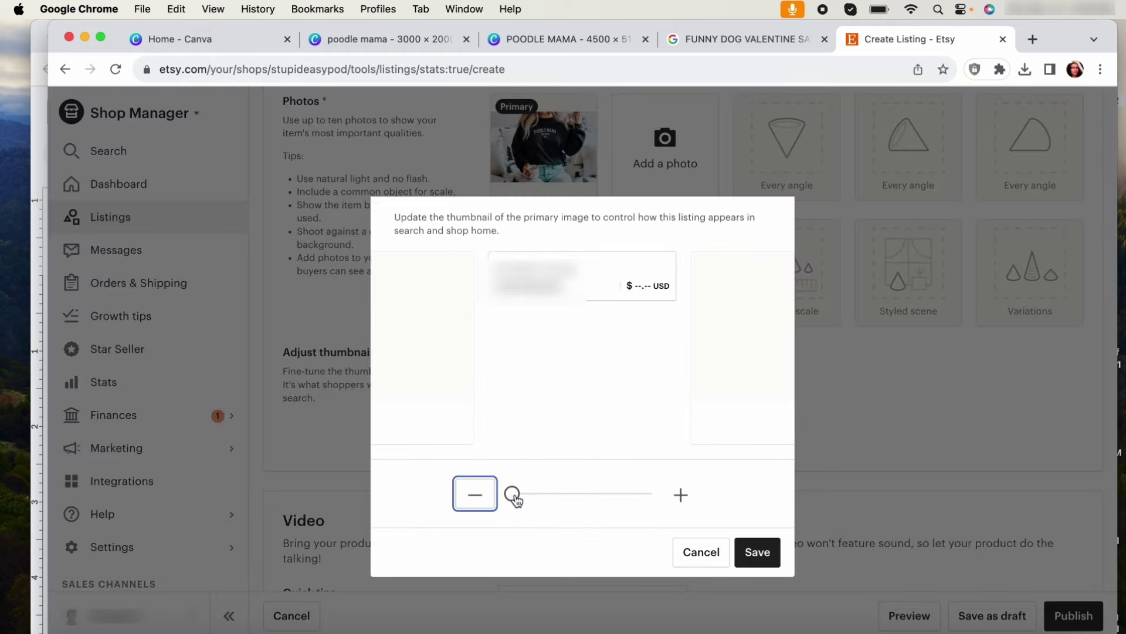
drag(513, 495, 592, 497)
drag(657, 388, 586, 390)
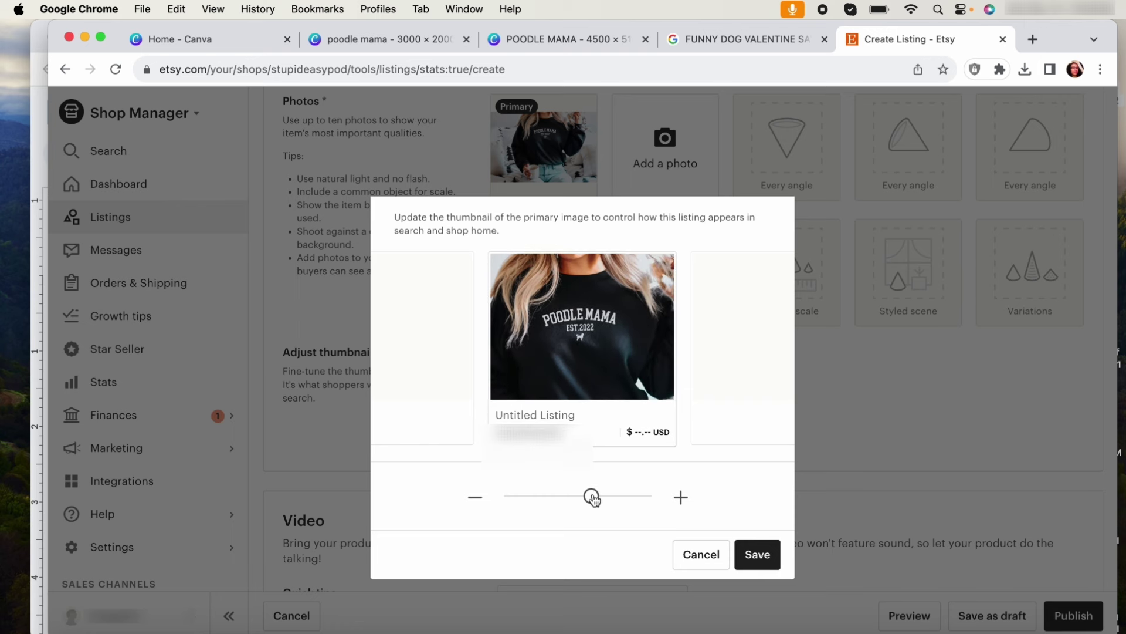
drag(593, 498, 626, 497)
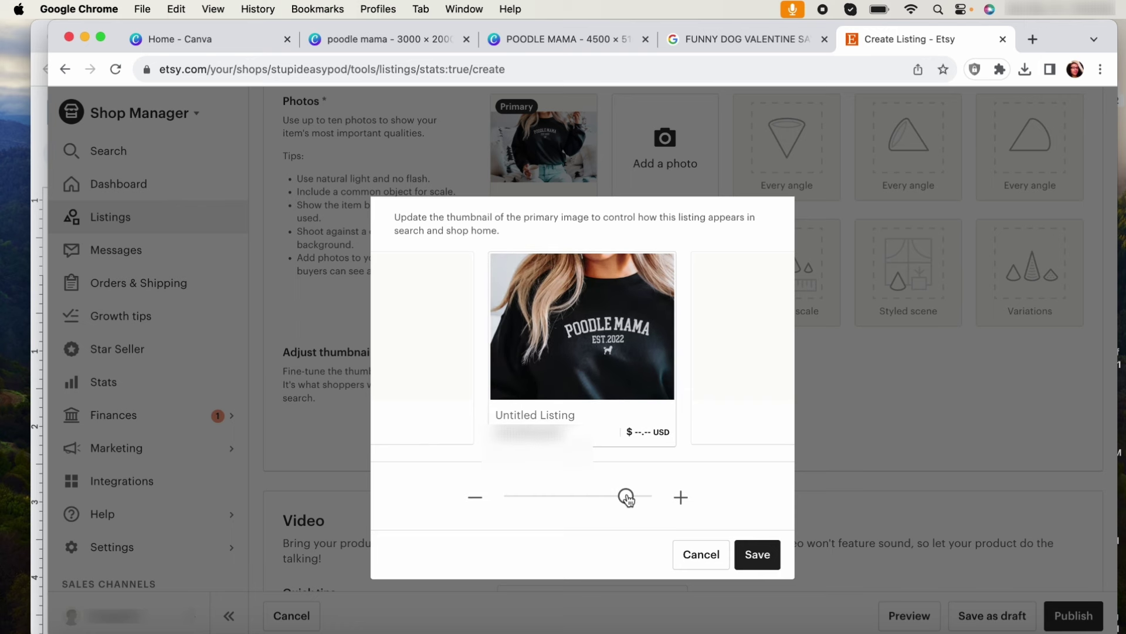
click(757, 554)
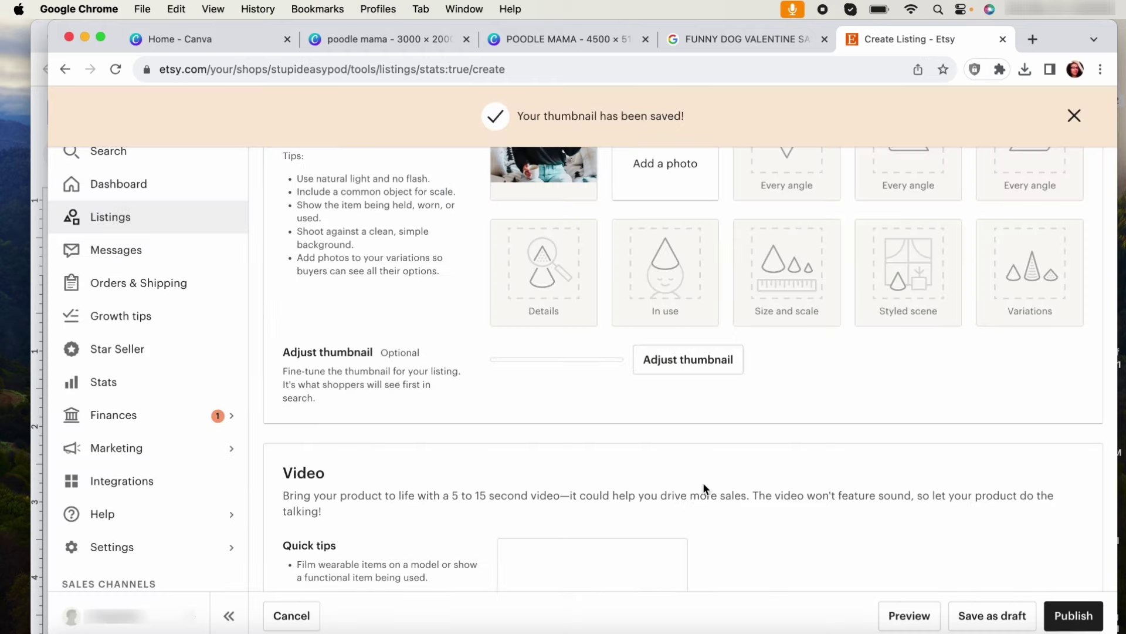
- Search 'sweatshirt' in the Category field and choose Sweatshirts
scroll(786, 384, down, 20)
scroll(927, 324, down, 3)
scroll(927, 324, up, 10)
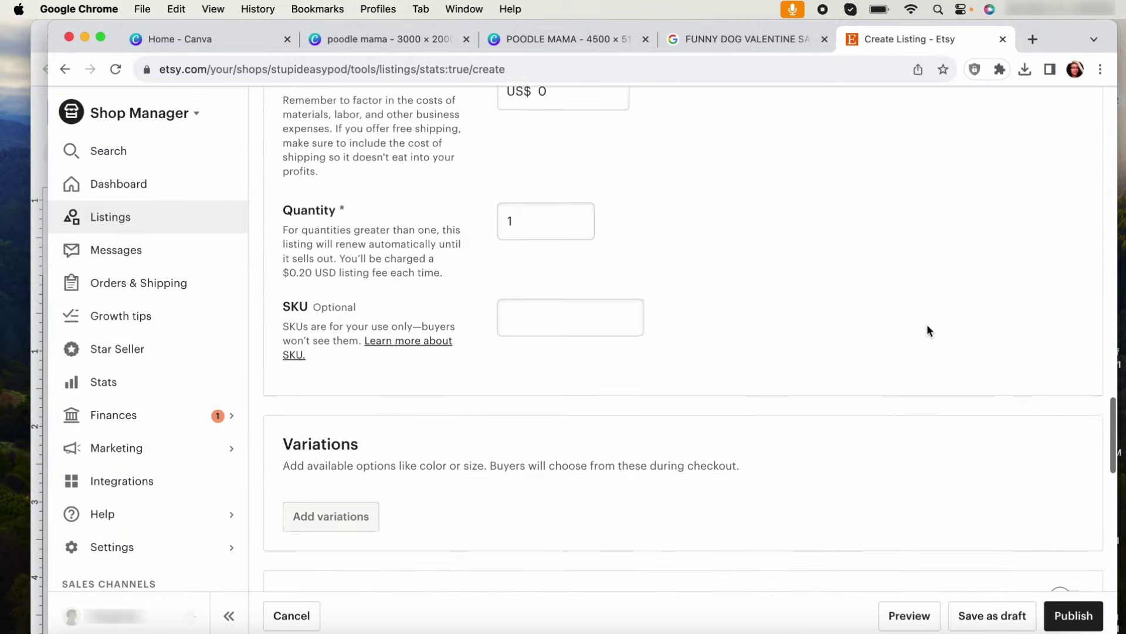
scroll(892, 311, down, 2)
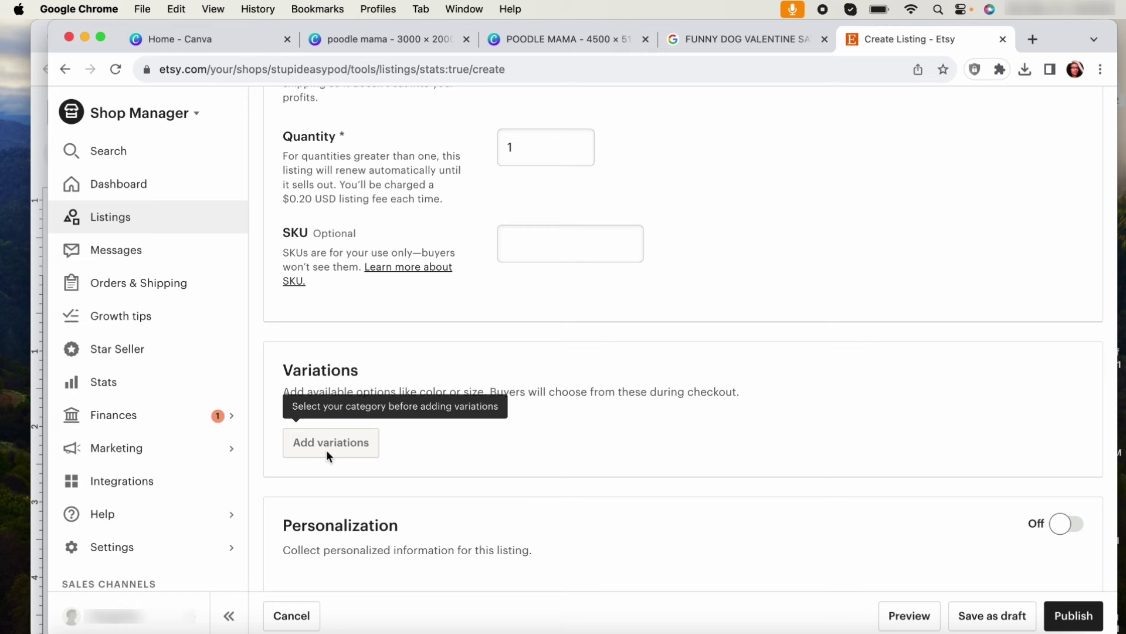
scroll(425, 382, up, 15)
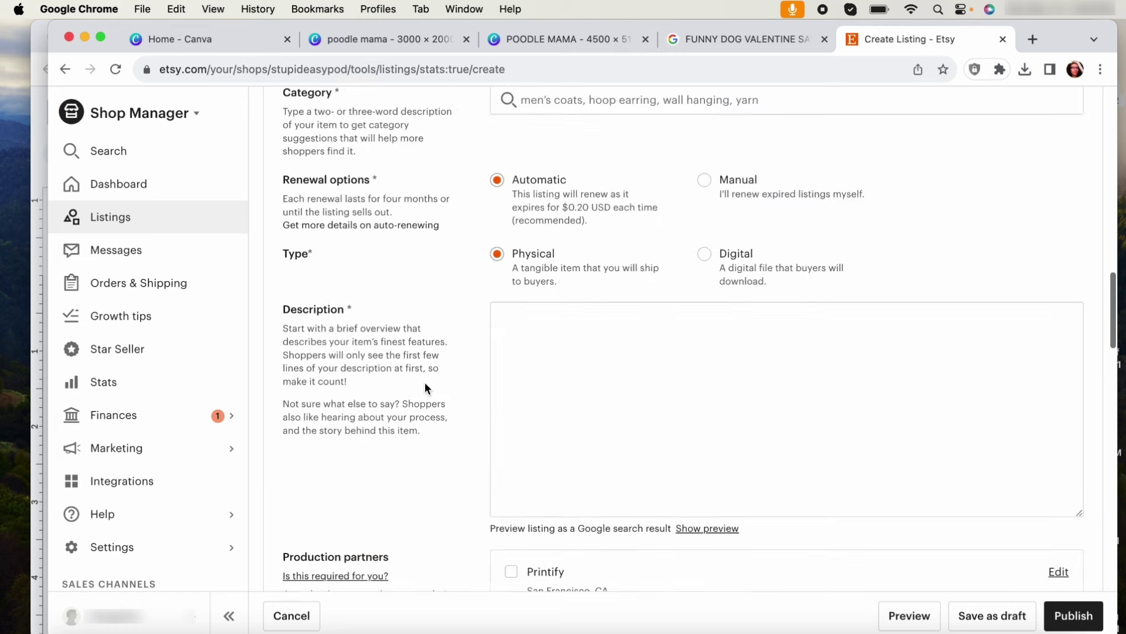
scroll(425, 382, up, 5)
click(554, 463)
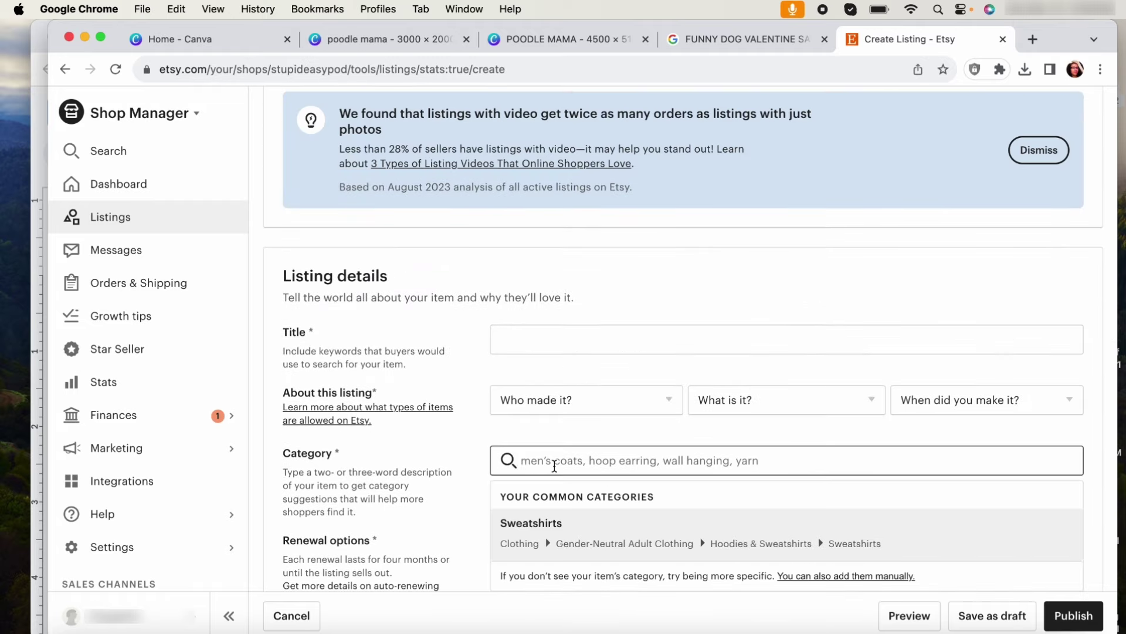
text(sweatshirt)
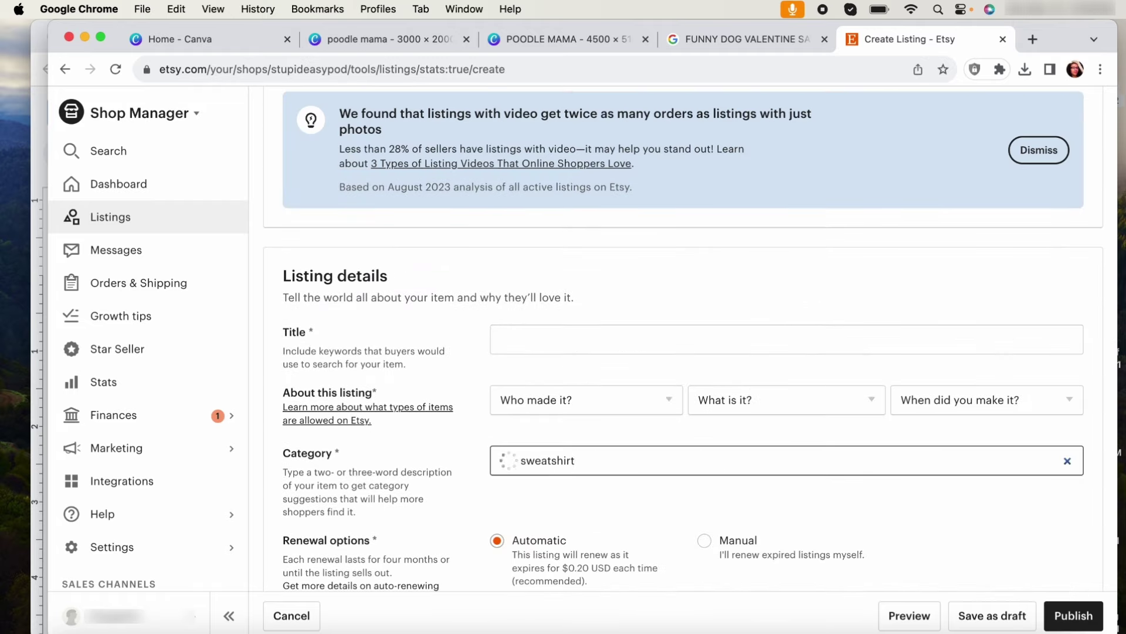
click(595, 495)
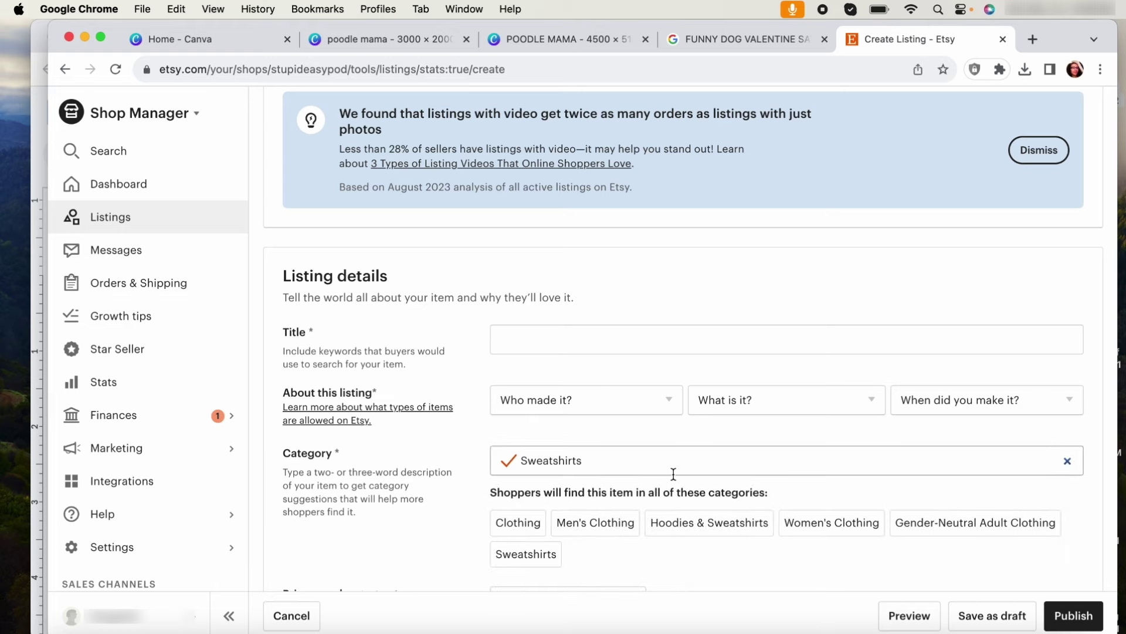
scroll(673, 474, down, 20)
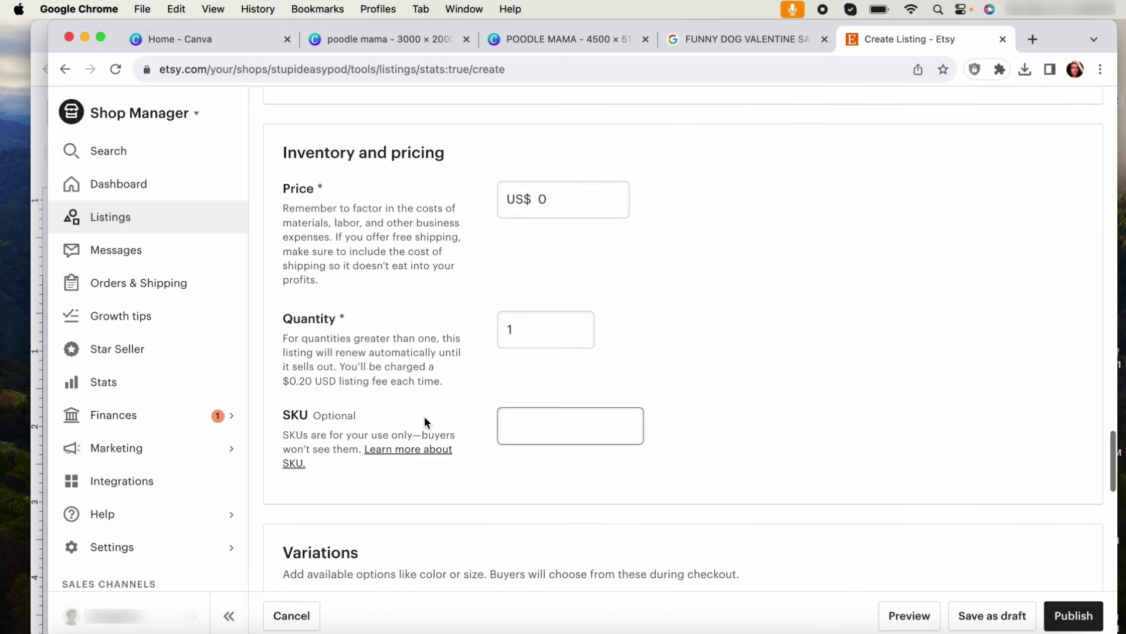
scroll(424, 416, down, 5)
- Create a custom variation named 'Sweatshirt'
click(343, 388)
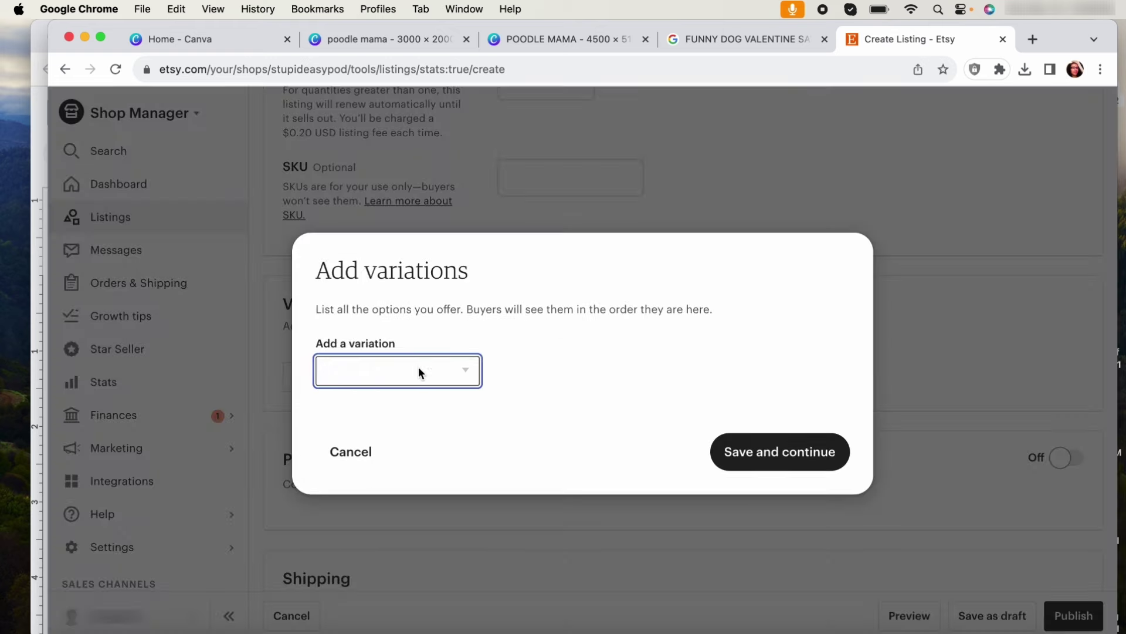
click(464, 373)
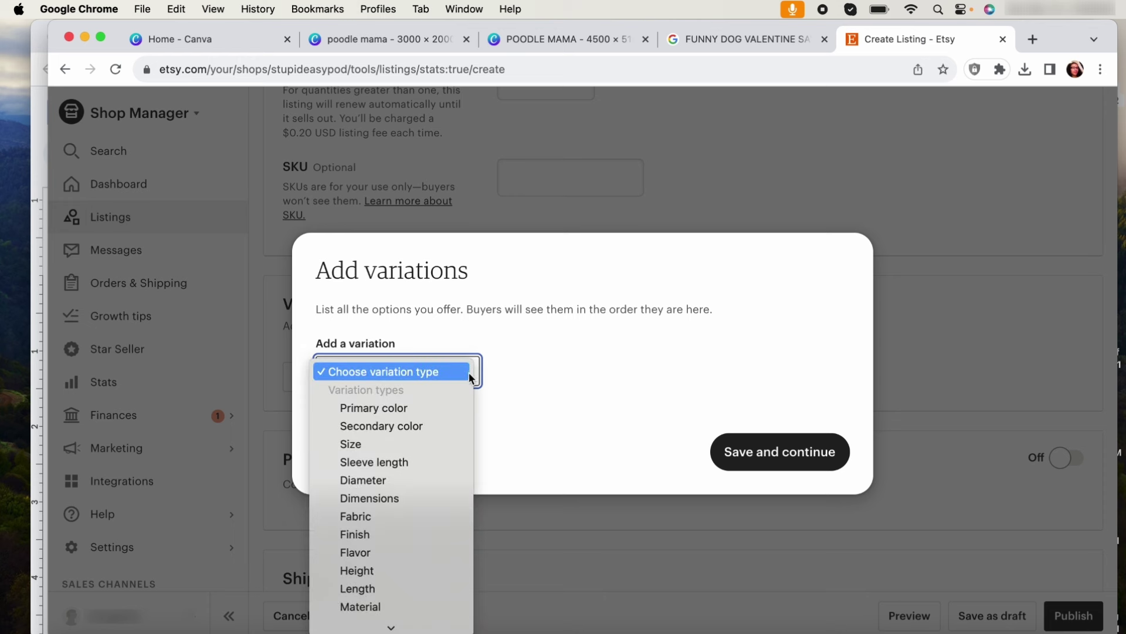
scroll(454, 532, down, 3)
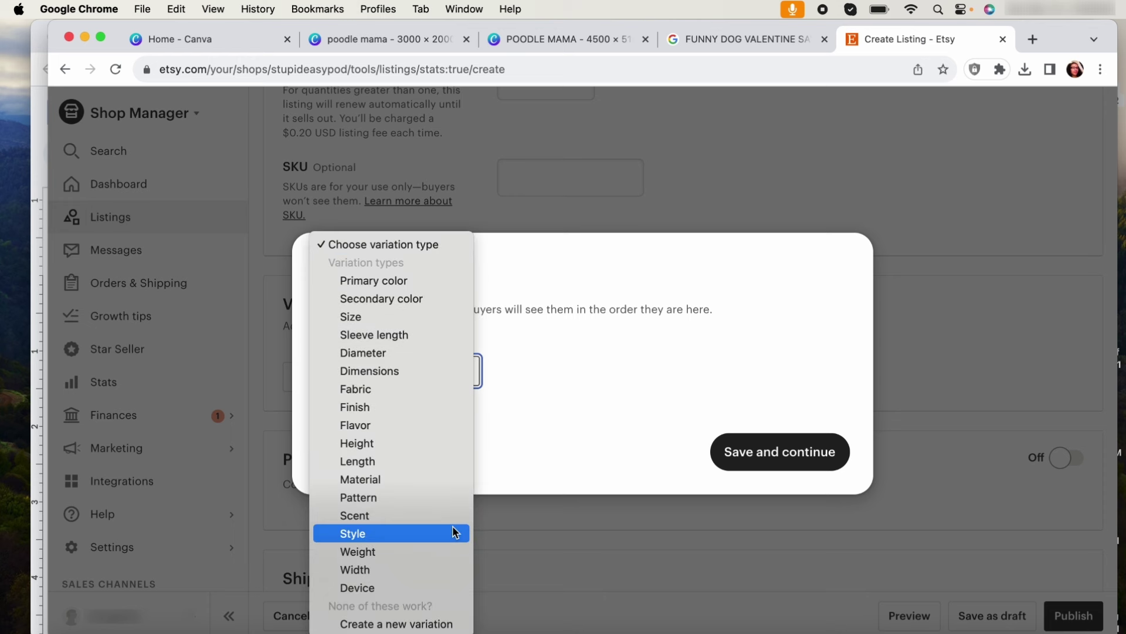
click(455, 624)
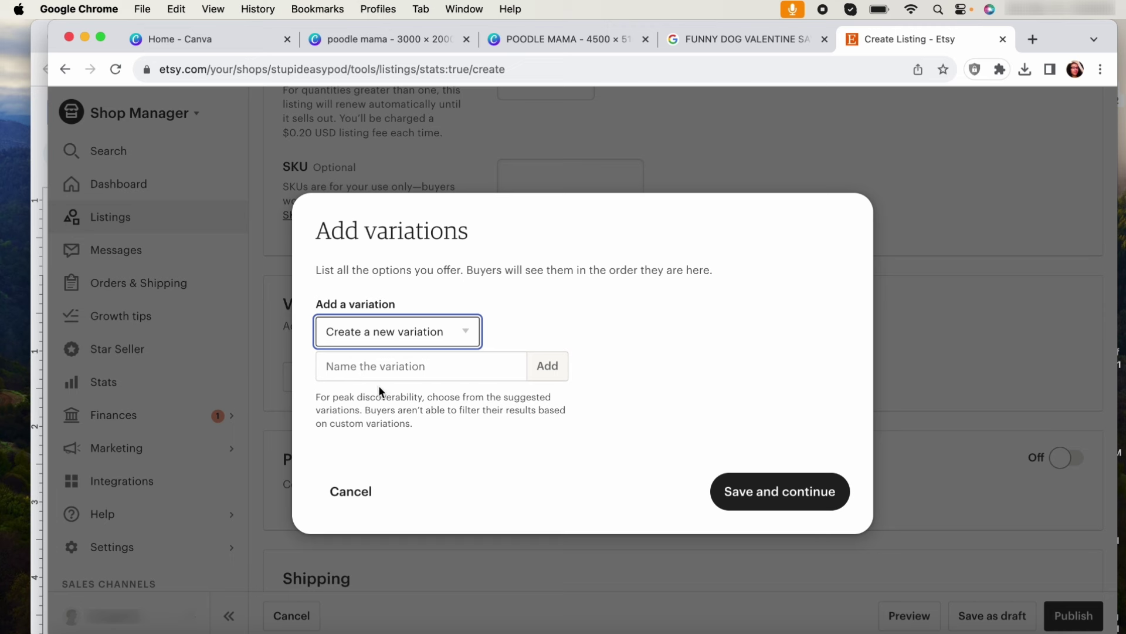
click(412, 373)
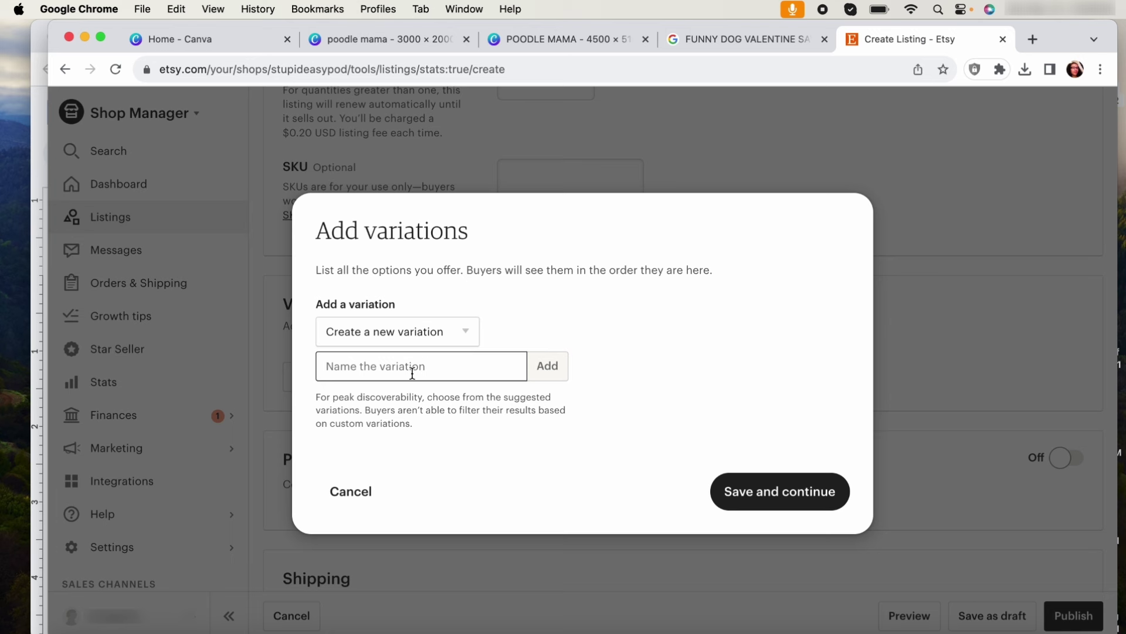
text(Sweatshirt)
key(Return)
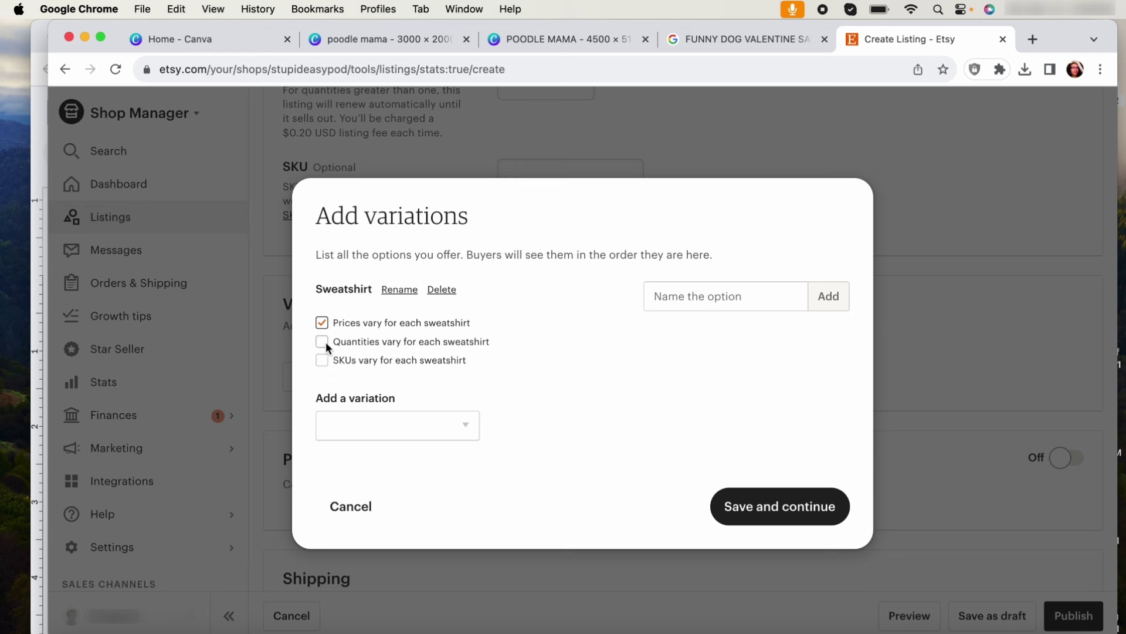
- Create a second custom variation named 'Color'
click(383, 424)
click(383, 424)
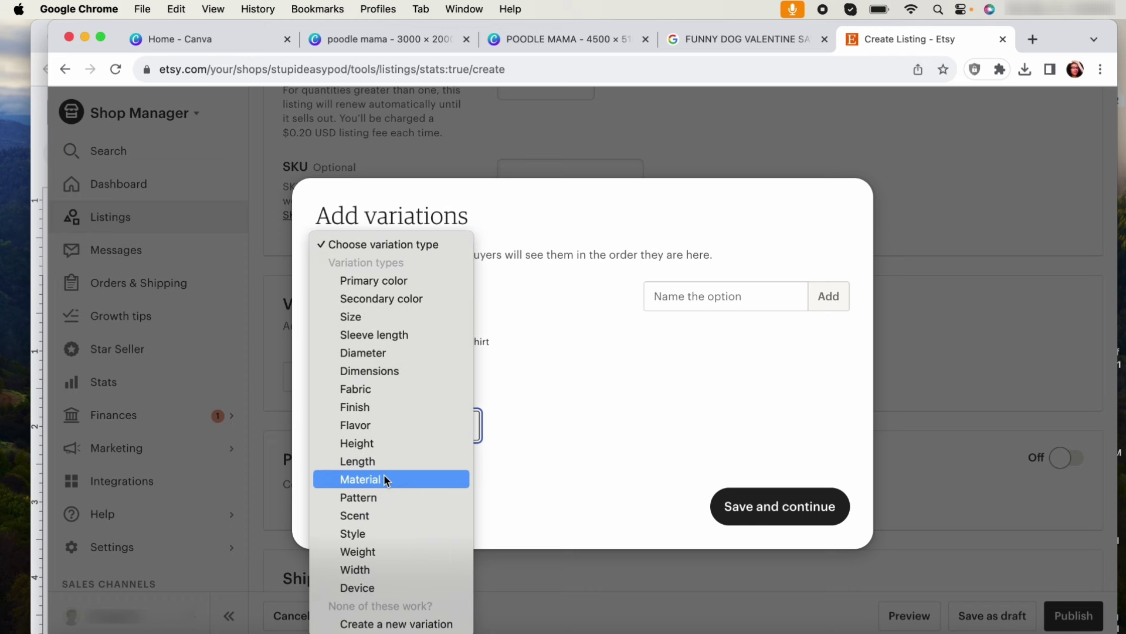
click(387, 624)
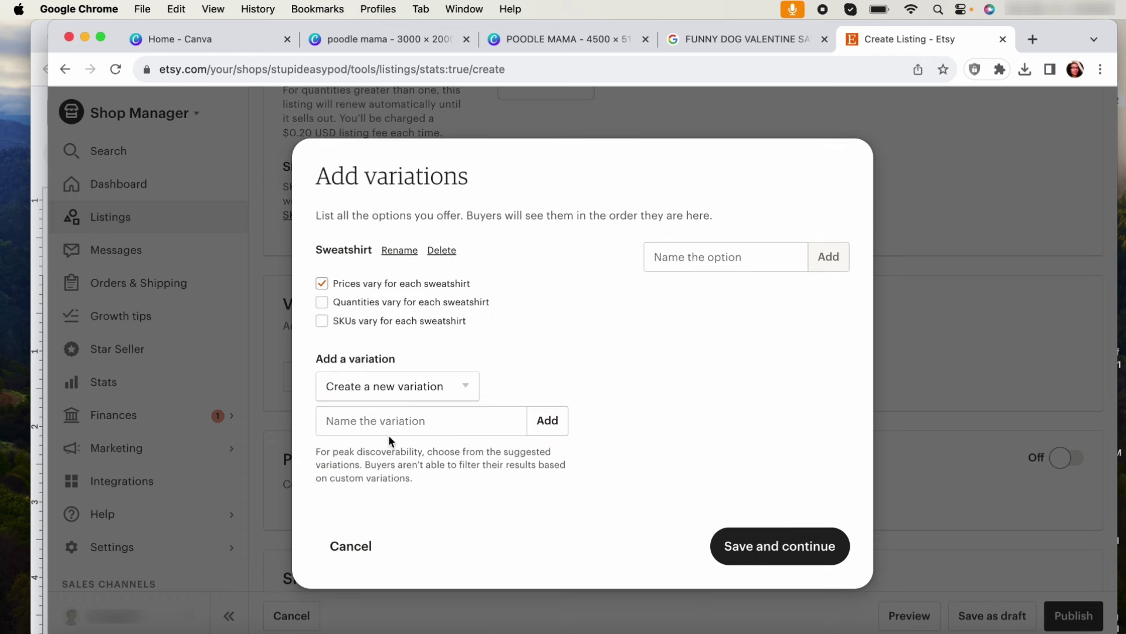
click(370, 420)
text(Color)
key(Return)
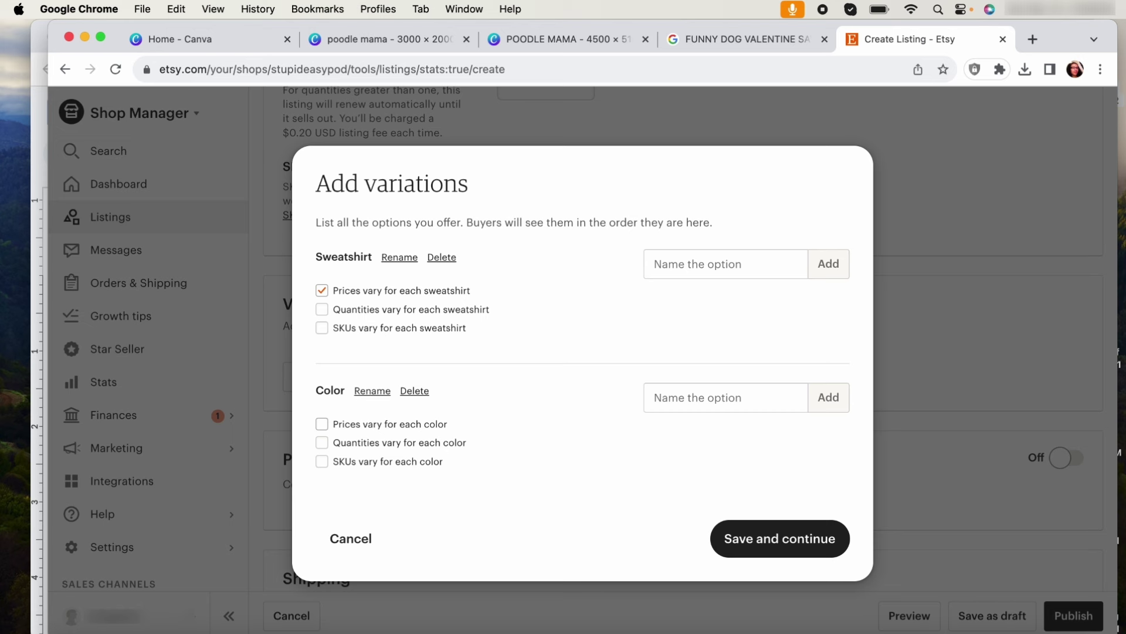
click(757, 531)
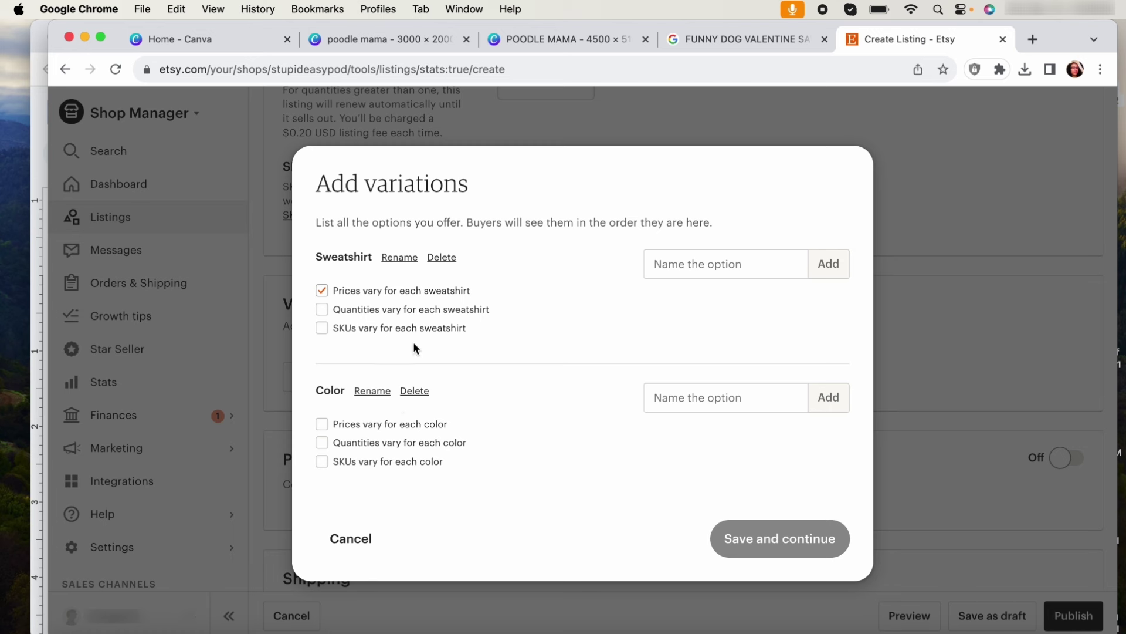
- Add Sweatshirt options S, M, L, XL and 2XL
click(754, 268)
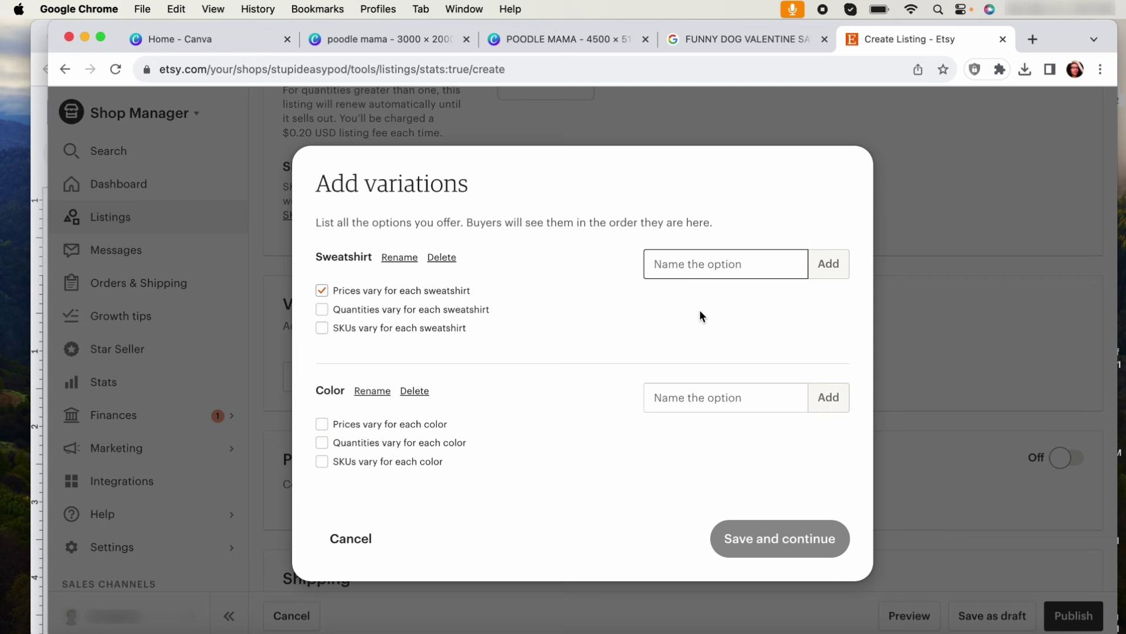
text(Sweat)
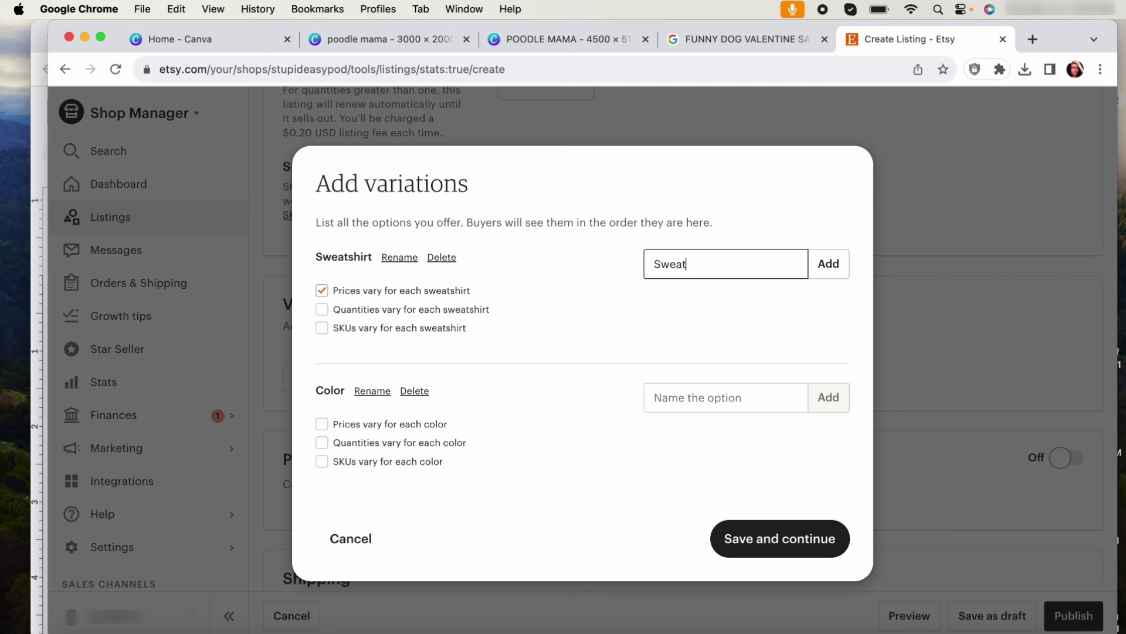
text(shirt S)
key(Return)
text(Swera)
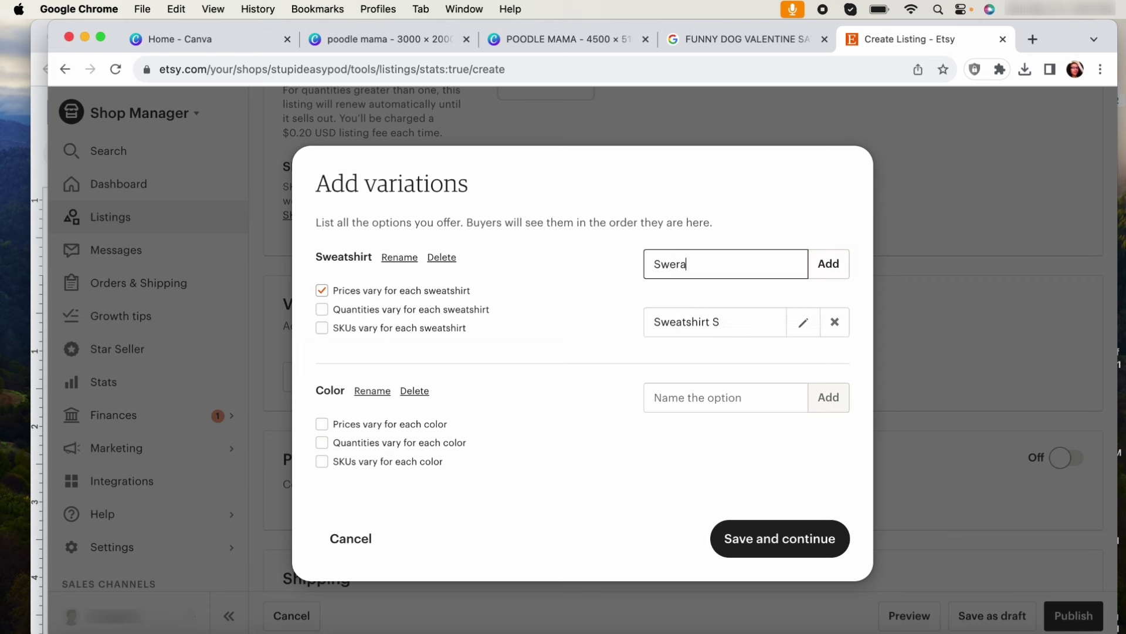
key(BackSpace)
key(BackSpace)
text(atshirt M)
key(Return)
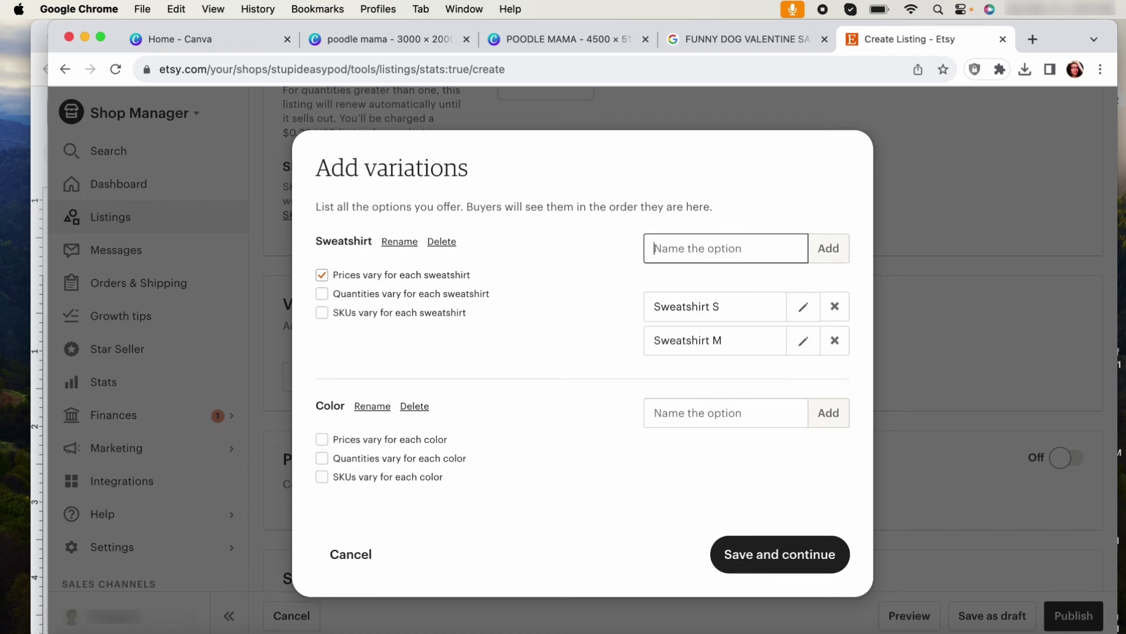
text(Sweatshirt L)
key(Return)
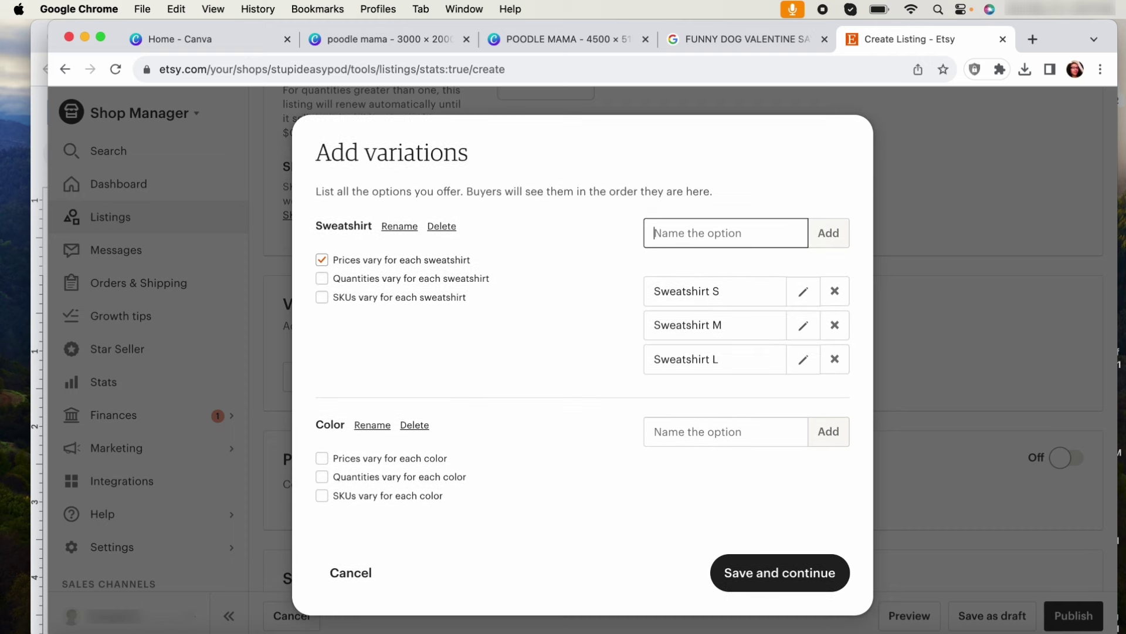
text(Sweatshirt )
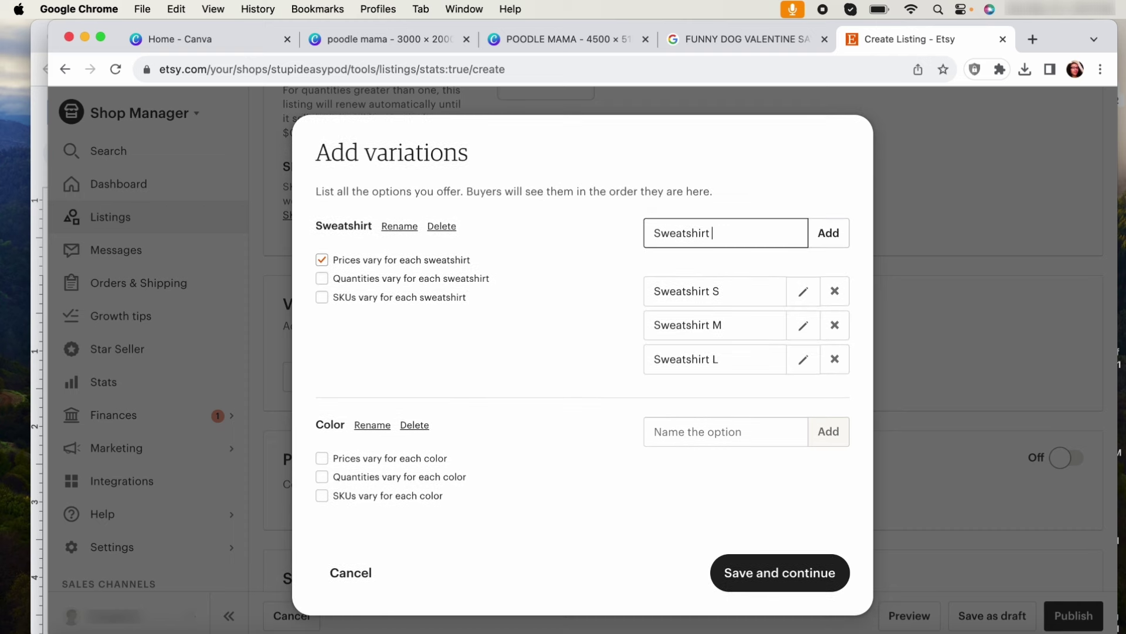
text(XL)
key(Return)
text(Sweatsjirt)
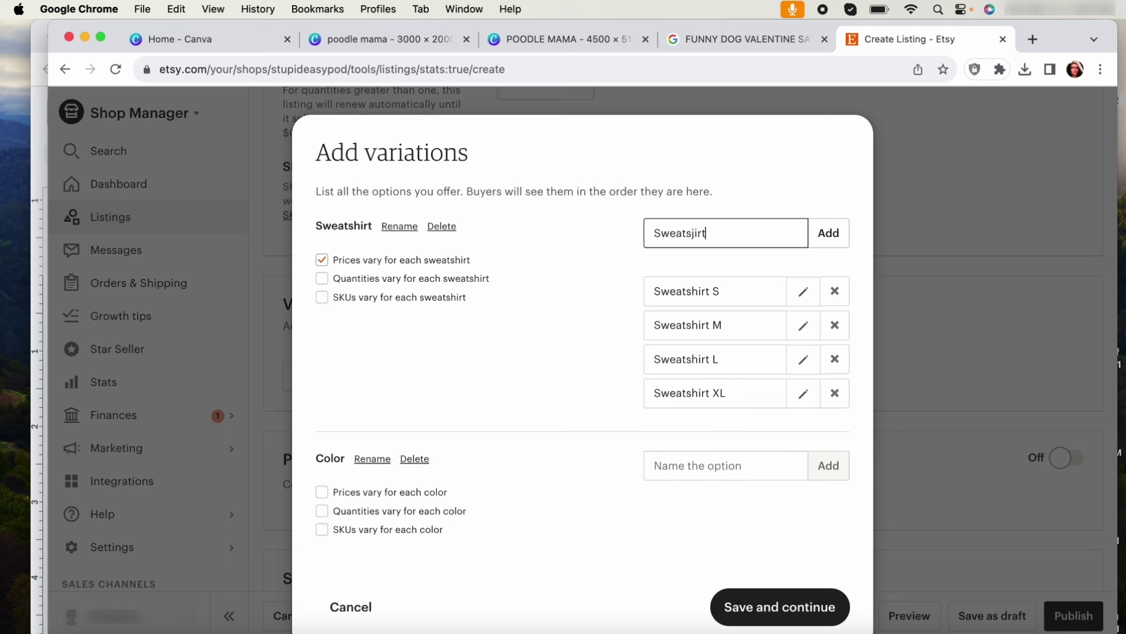
key(BackSpace)
key(BackSpace)
key(BackSpace)
key(BackSpace)
text(hirt 2XL)
key(Return)
- Add Black as a Color option and make prices vary for each color
scroll(717, 339, down, 2)
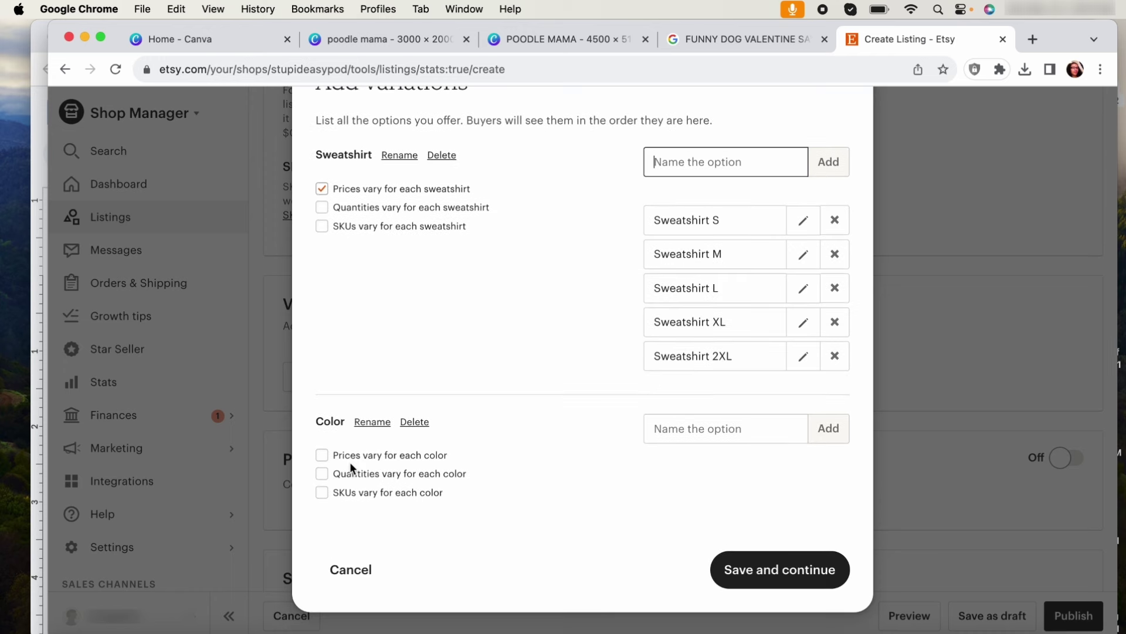
click(722, 434)
text(Black)
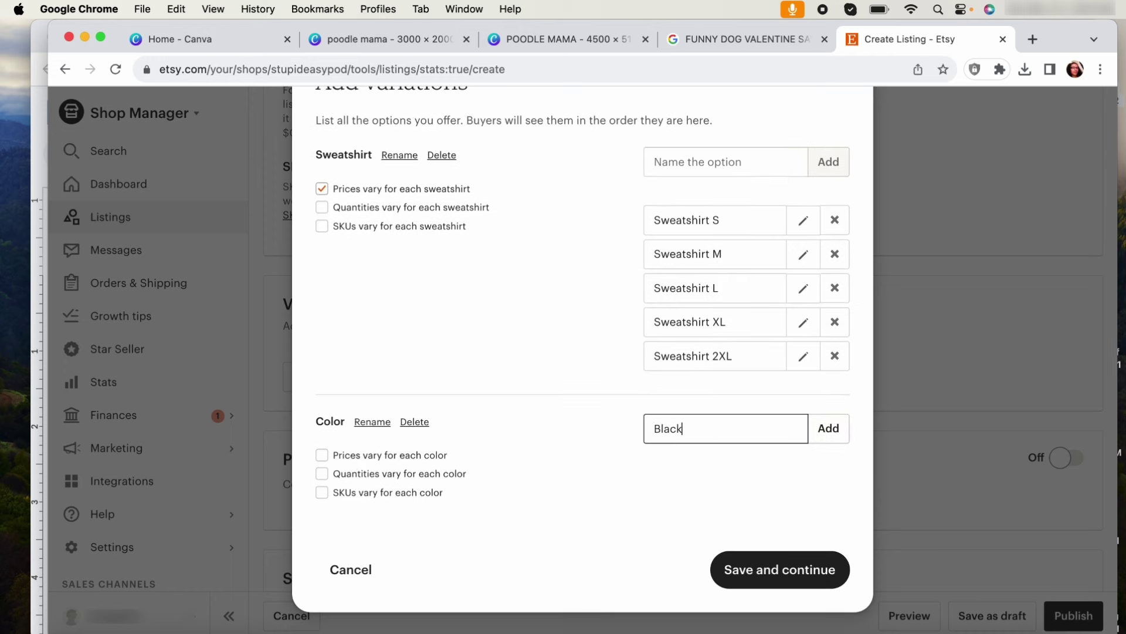
key(Return)
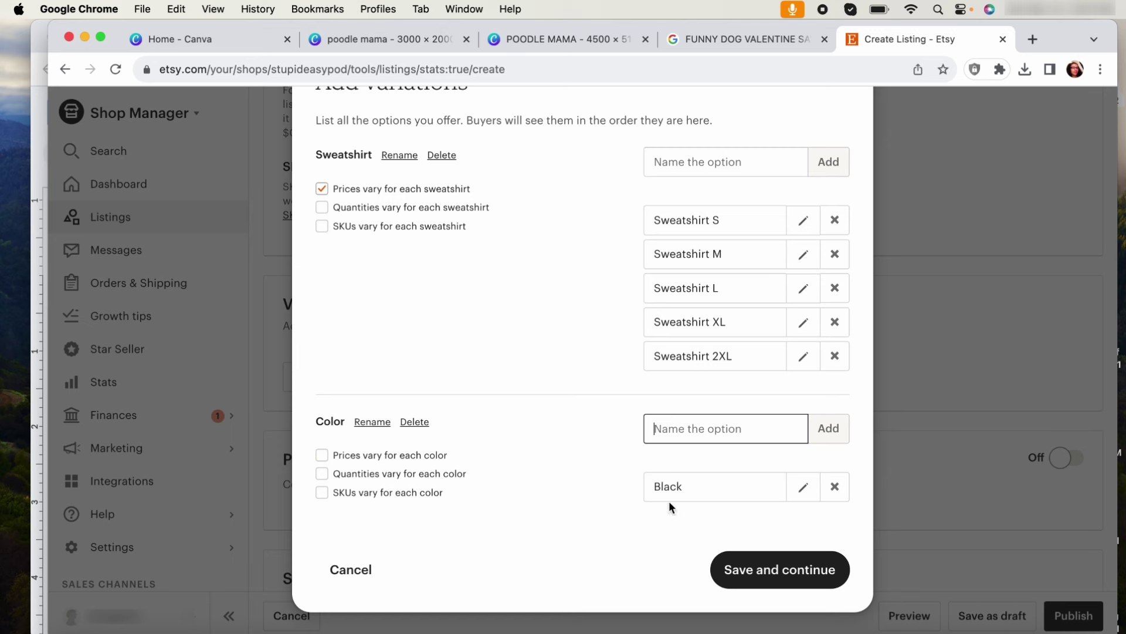
click(322, 456)
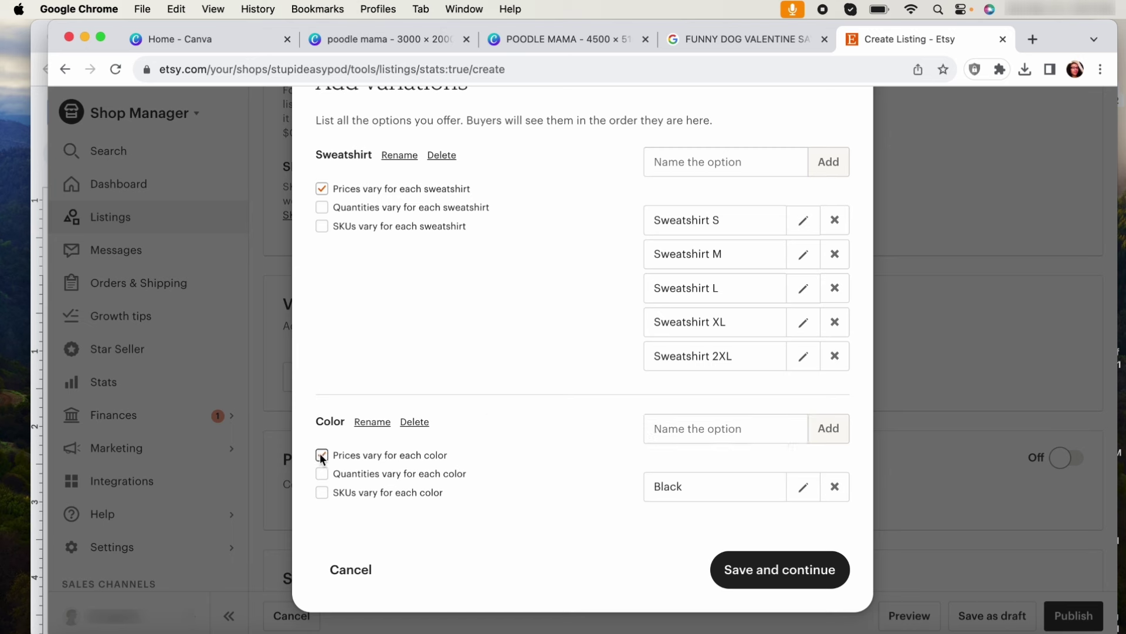
- Save the variations and review the table of five Black sweatshirt sizes at US$ 0
click(735, 569)
scroll(763, 451, down, 3)
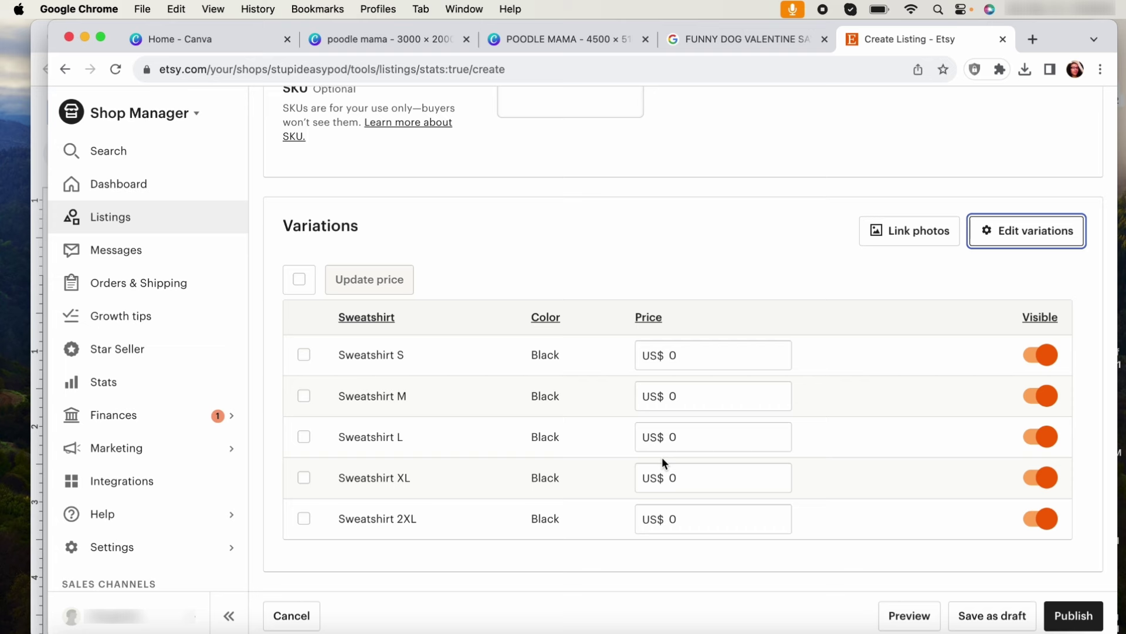
scroll(663, 460, down, 5)
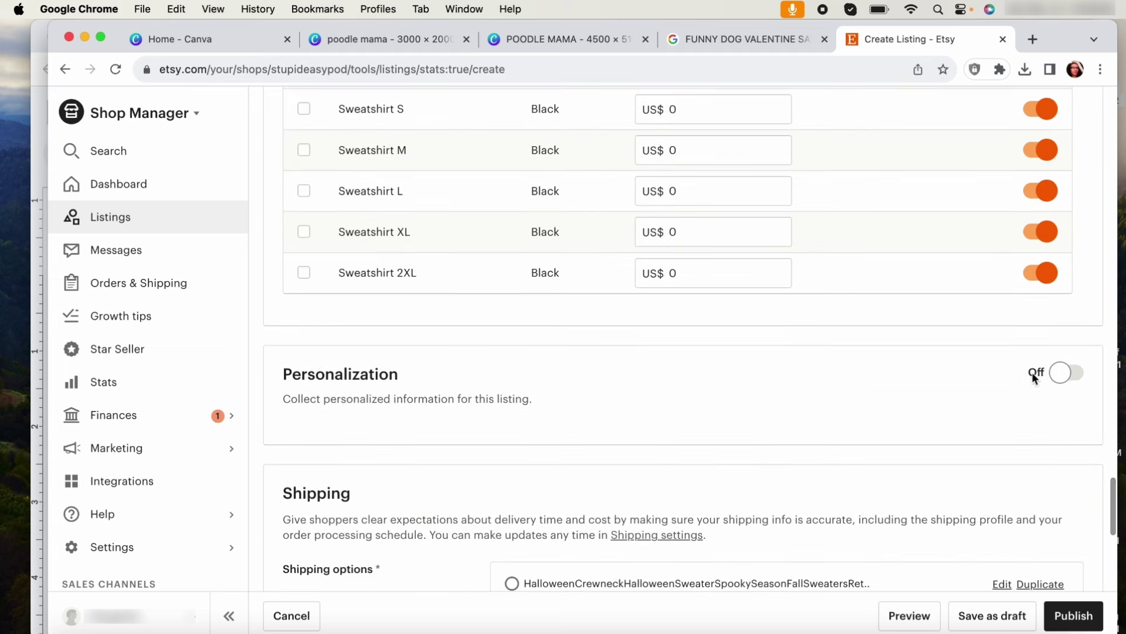
- Turn on personalization and draft the instruction 'please enter personalization here.'
click(1079, 372)
scroll(649, 371, down, 1)
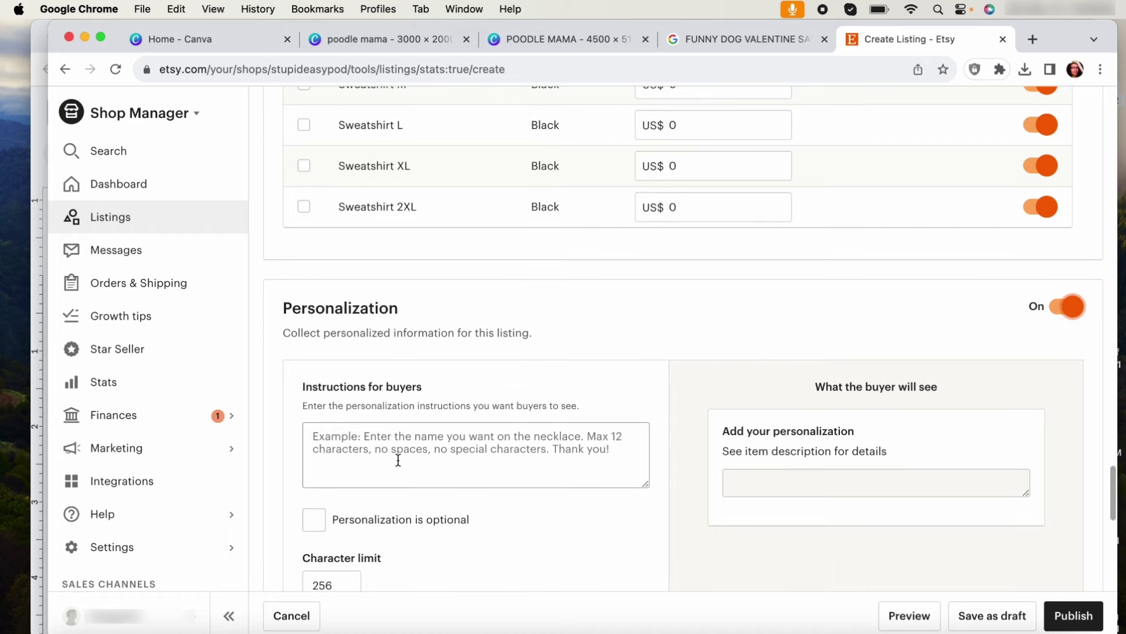
click(421, 437)
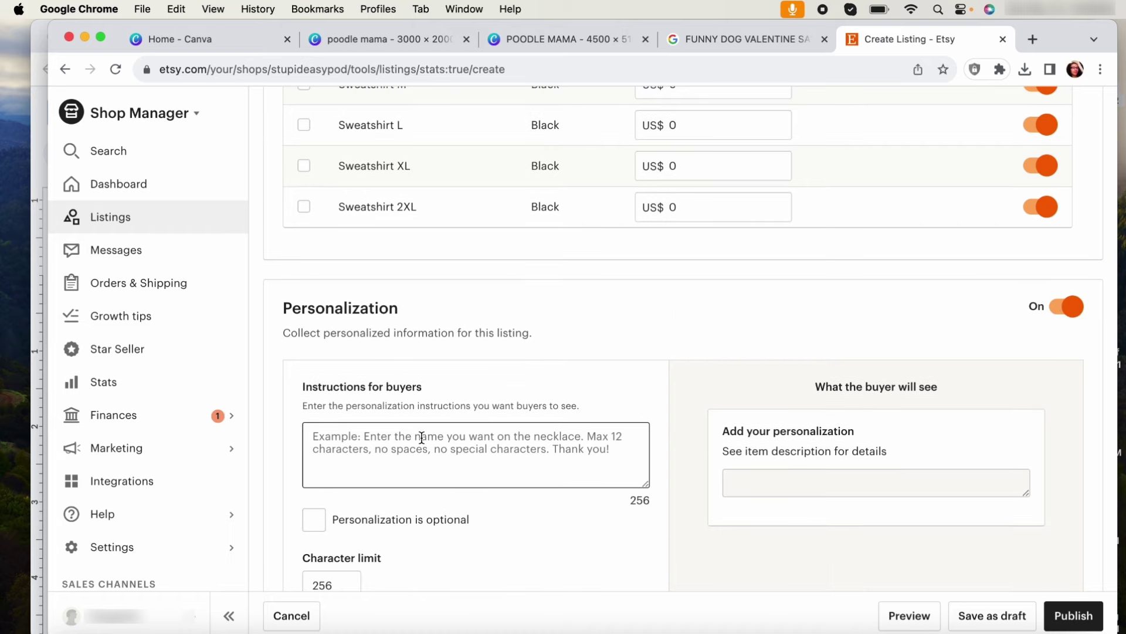
text(pleas)
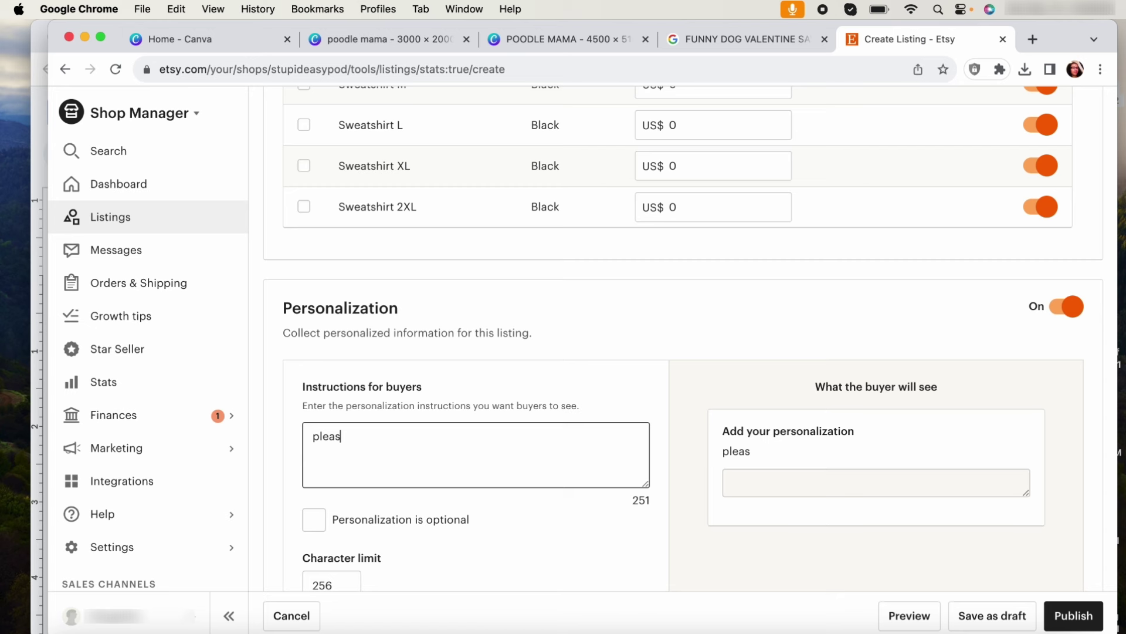
text(e enter person)
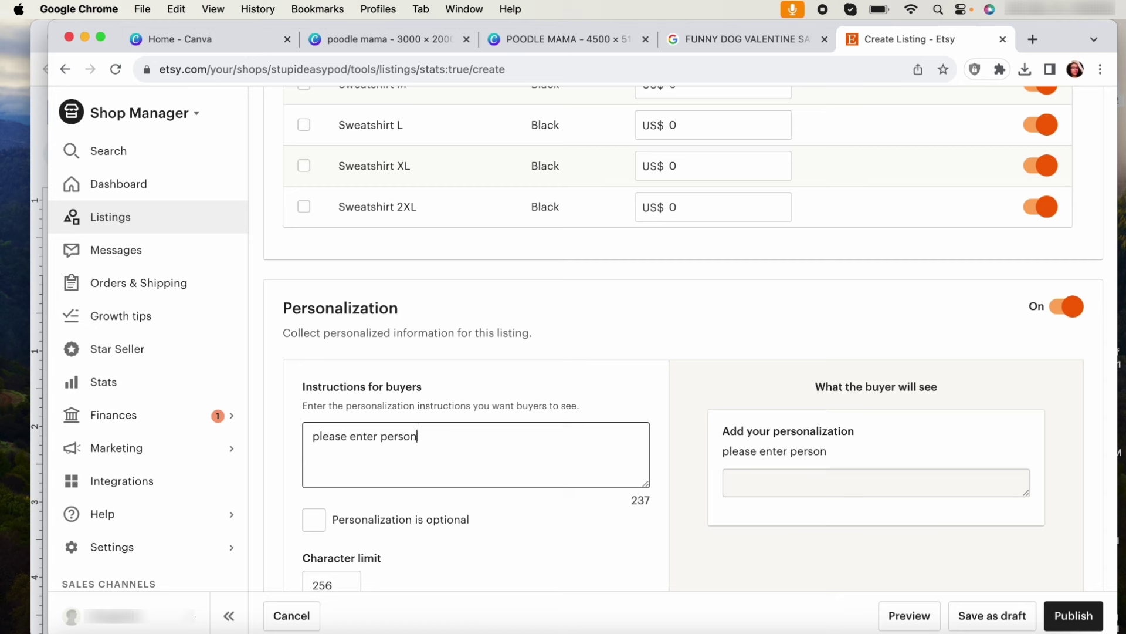
text(alization here)
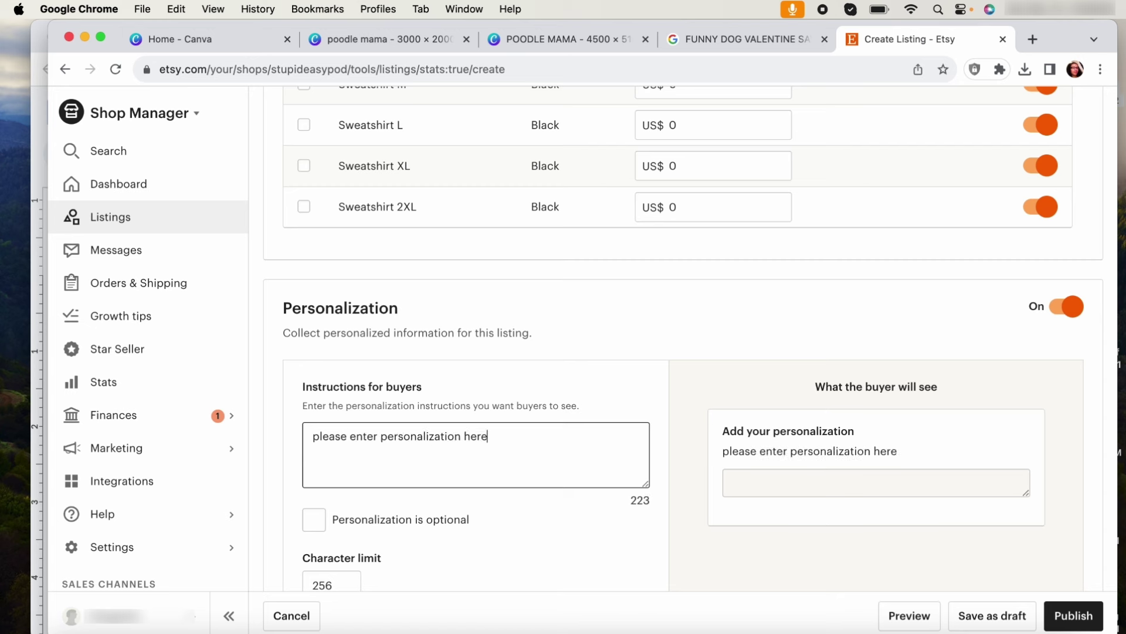
text(.)
key(Return)
- Replace the instructions with 'Please enter the Est. date here.' and example 'EX; Est, 2023'
triple_click(450, 433)
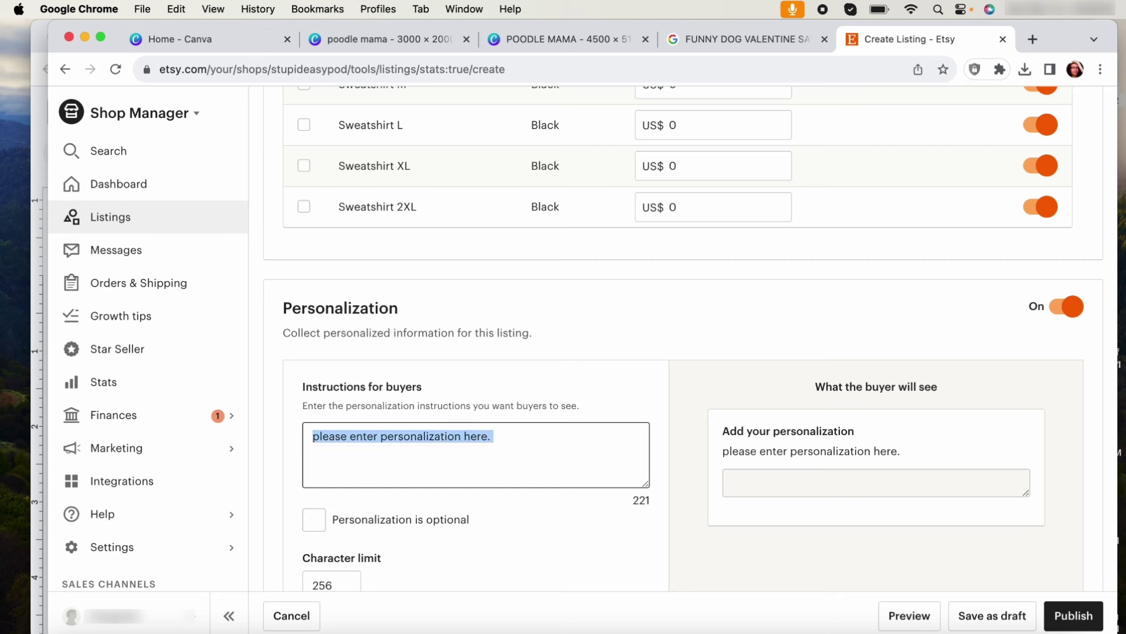
text(Please enter the )
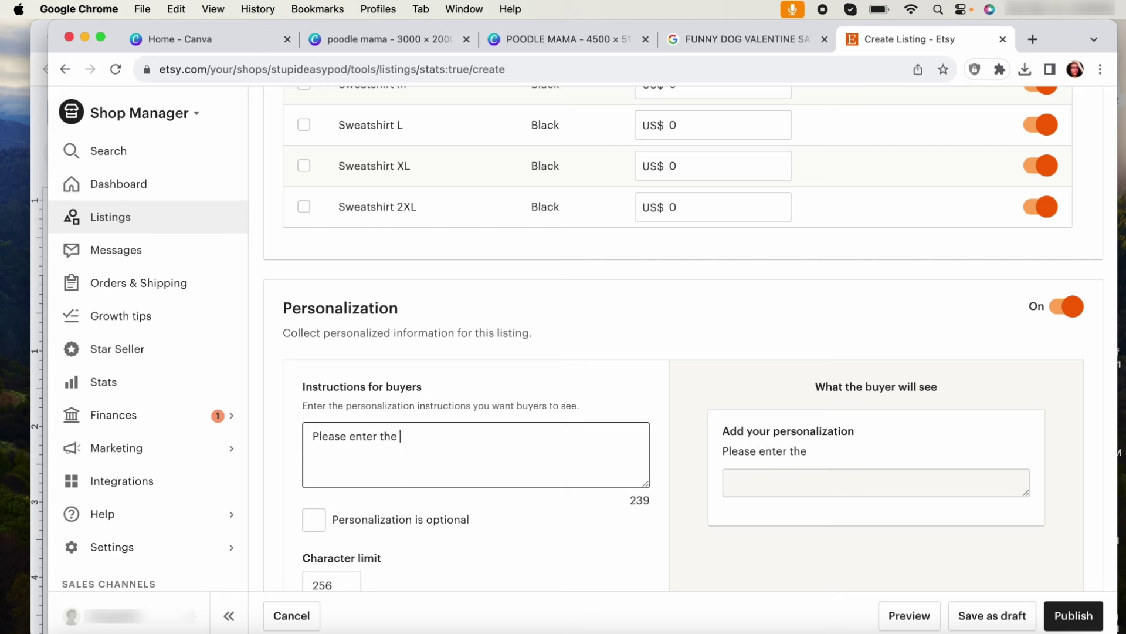
text(Est. date here.)
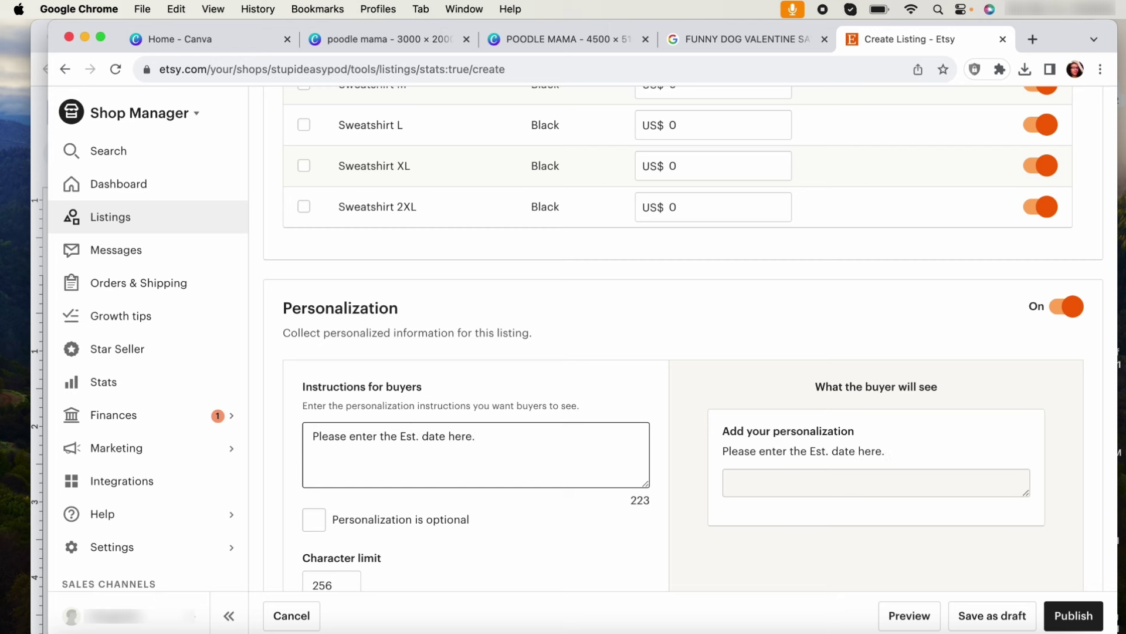
key(Return)
text(EX; )
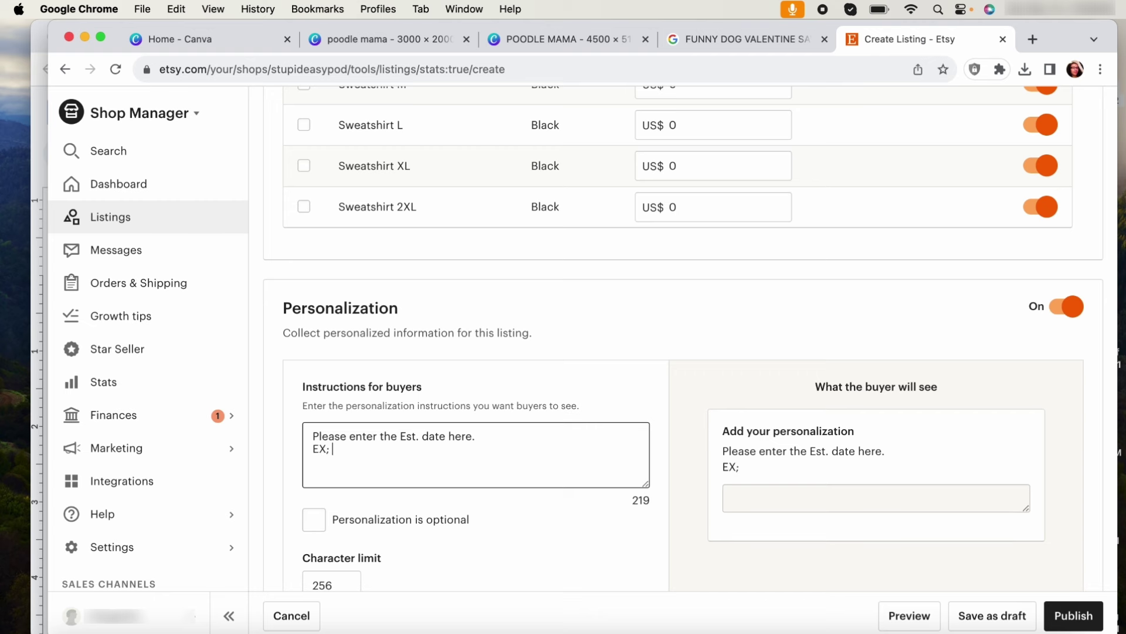
text(Est, 2023)
- Append 'if you prefer no personalization please add none' to the first instruction line
scroll(567, 350, down, 3)
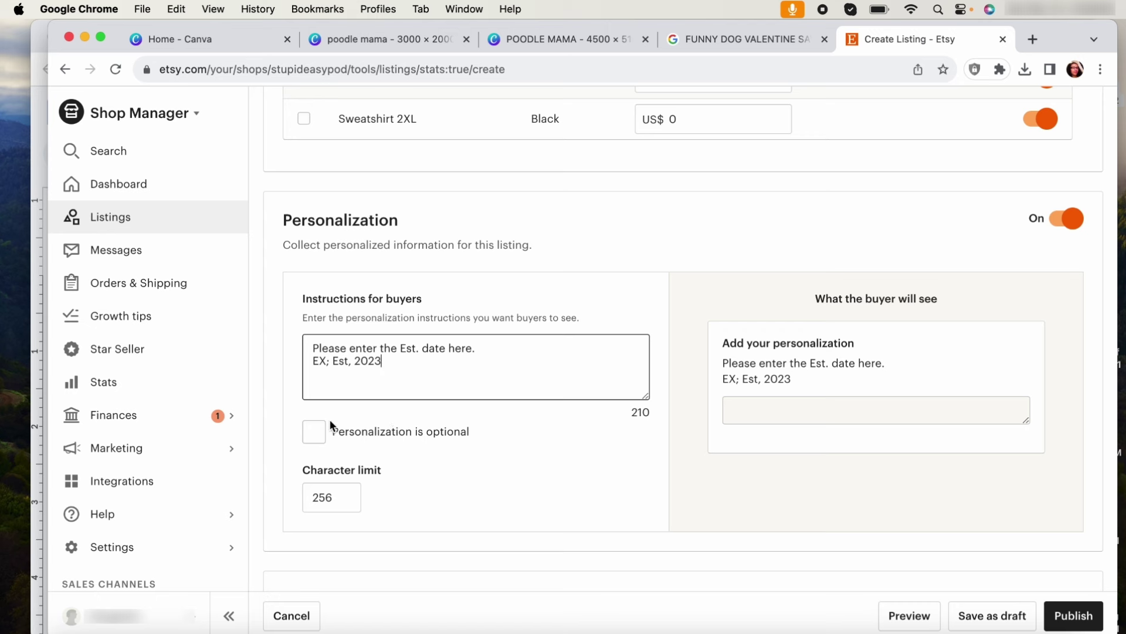
click(491, 349)
text(if you prefer no )
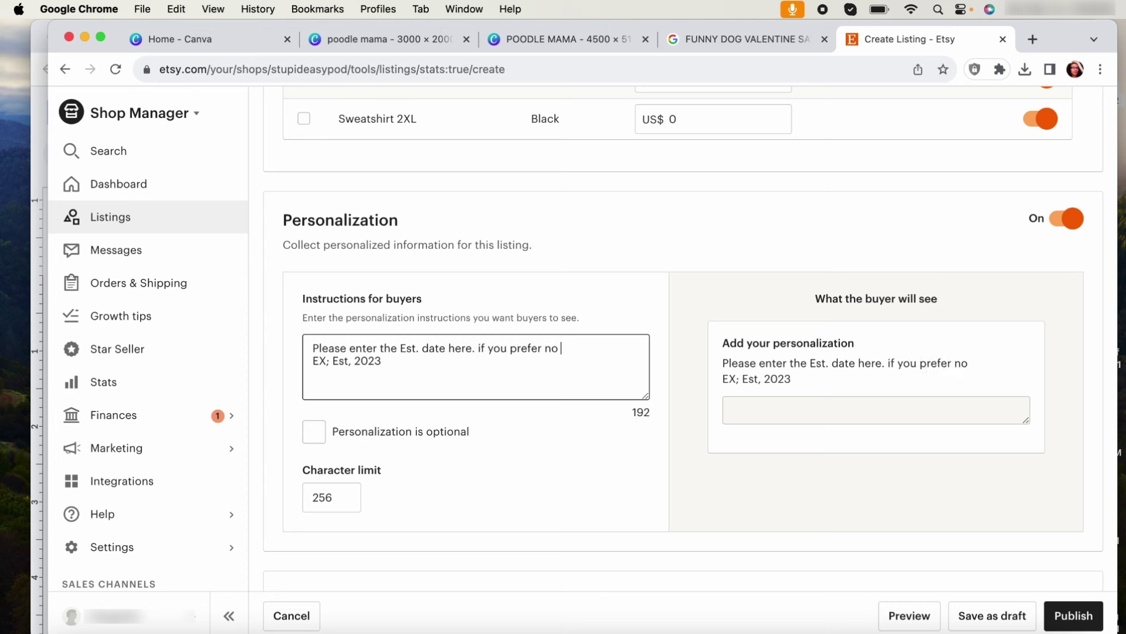
text(personalization )
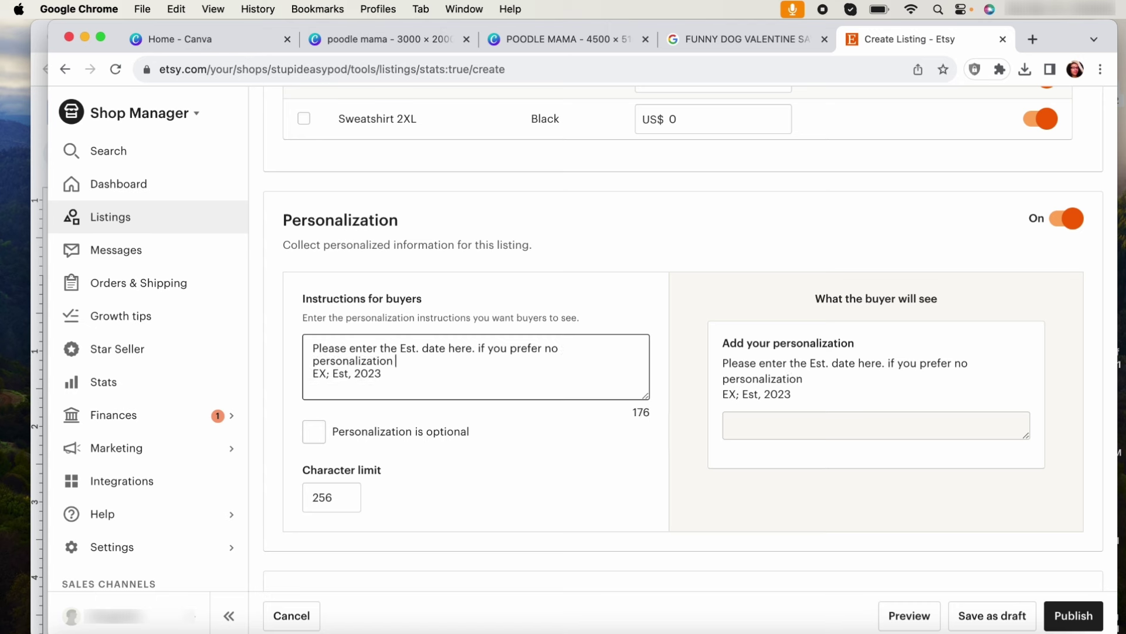
text(please add none)
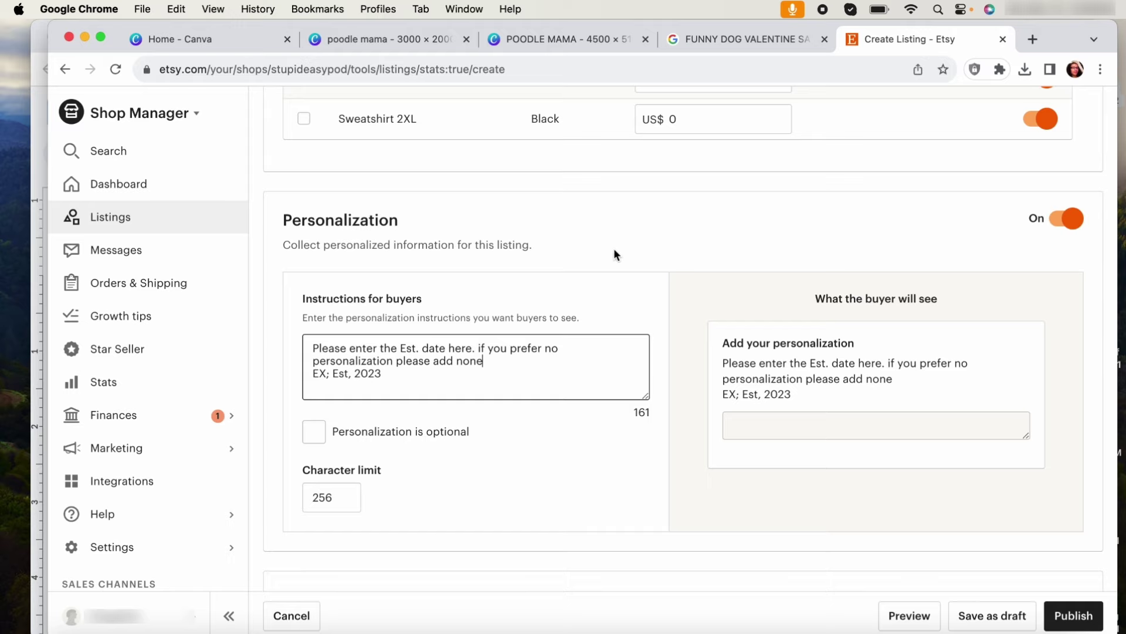
scroll(621, 302, down, 5)
- Set the item as made by another company, a finished product, Made To Order
scroll(622, 302, up, 20)
scroll(623, 299, up, 15)
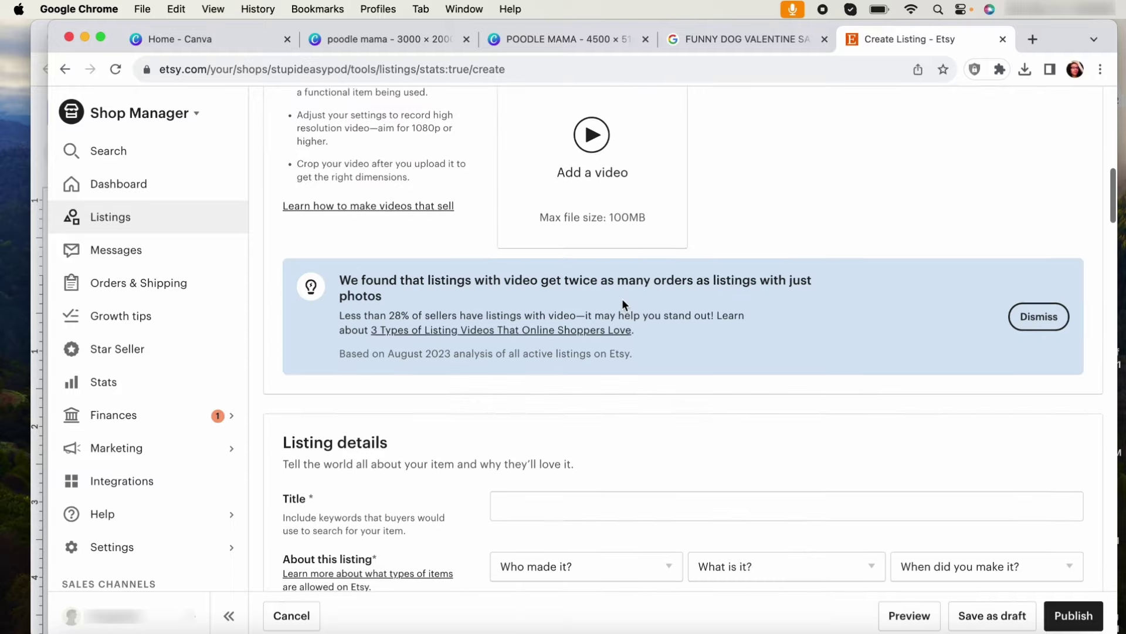
scroll(622, 304, down, 8)
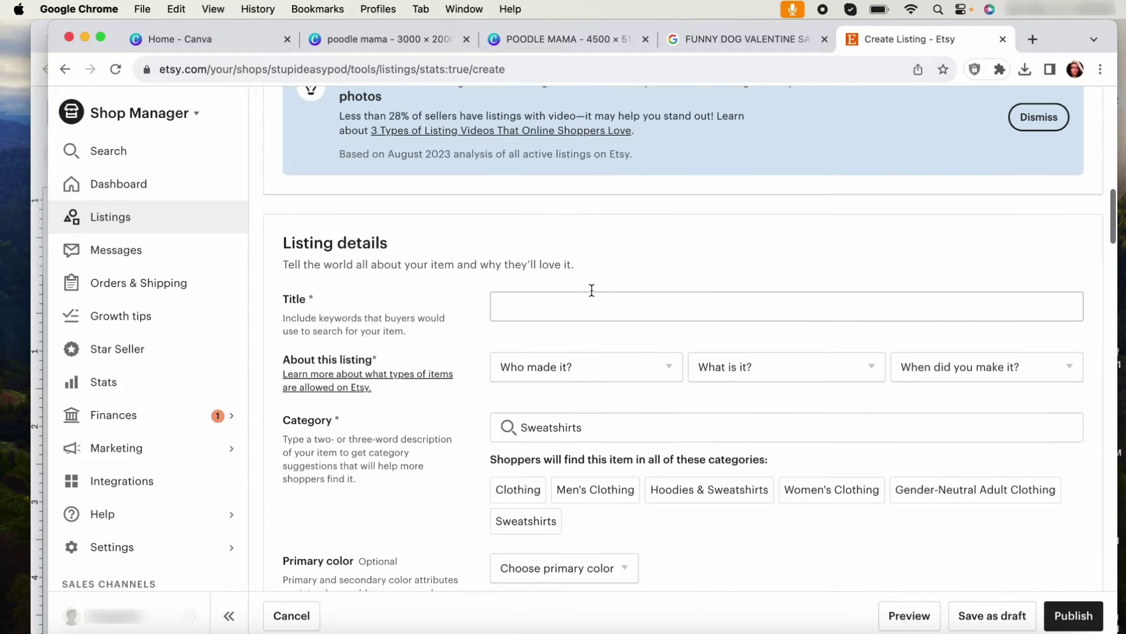
click(566, 311)
click(590, 373)
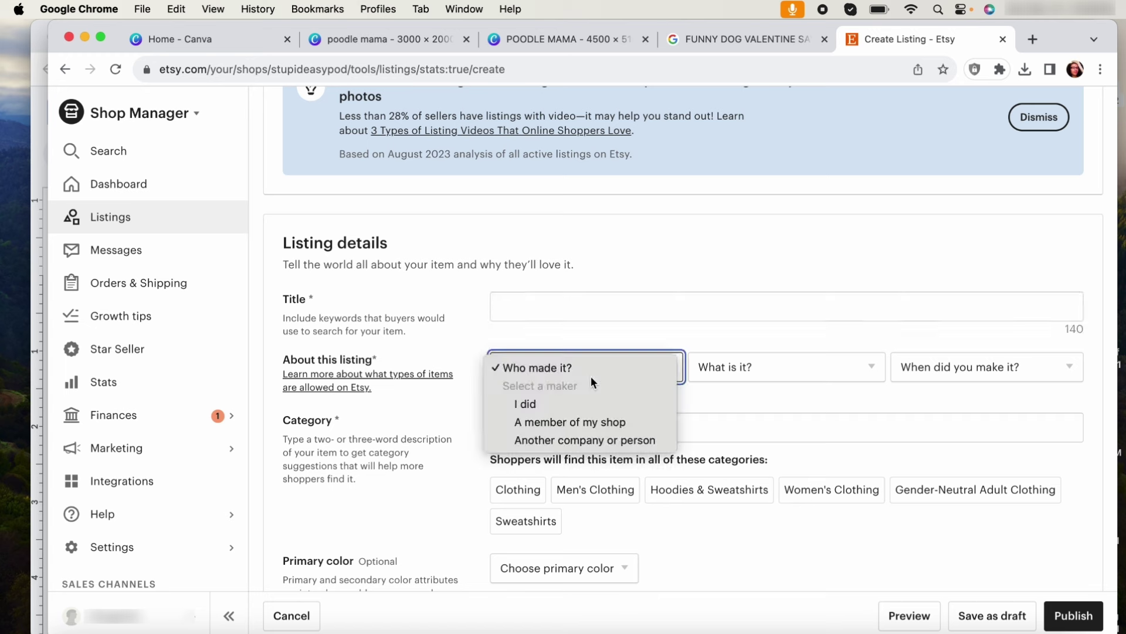
click(571, 440)
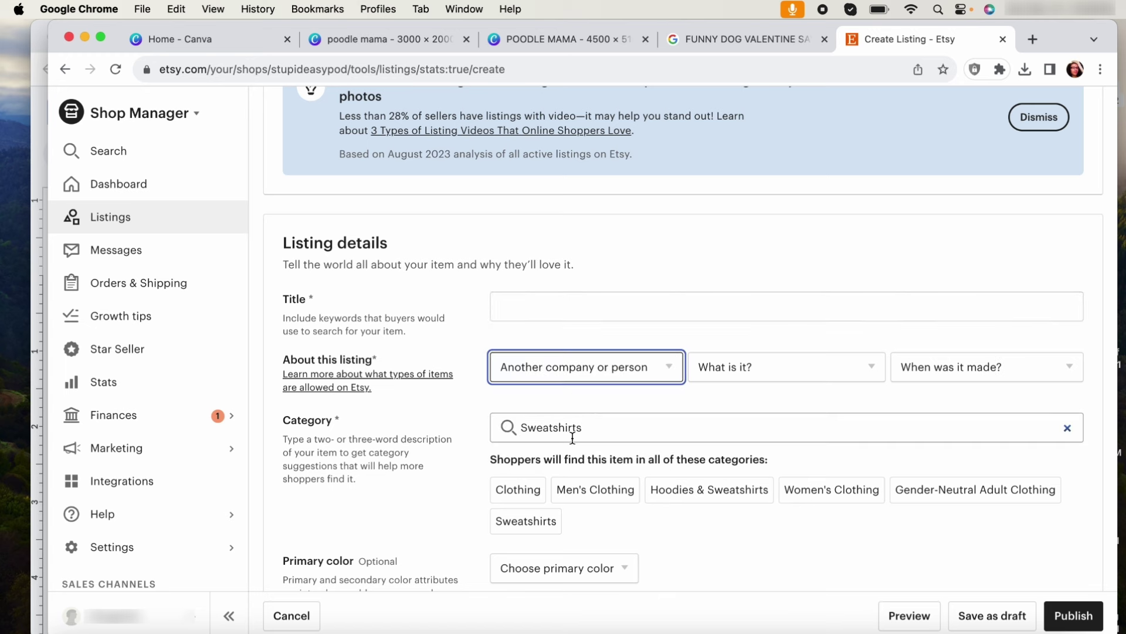
click(748, 366)
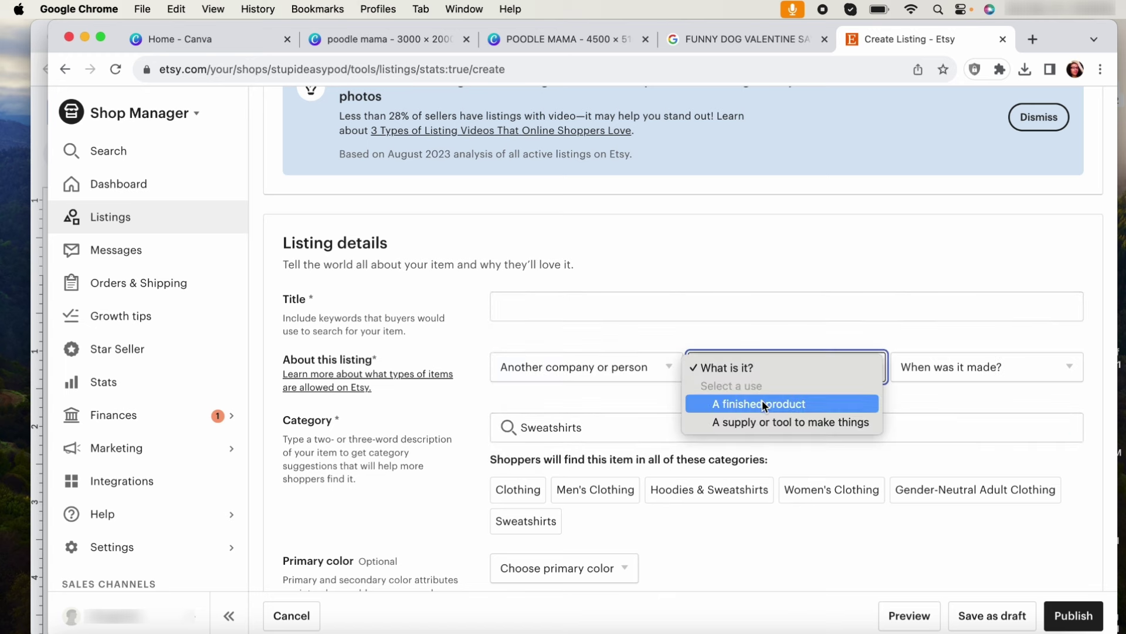
click(967, 364)
click(984, 361)
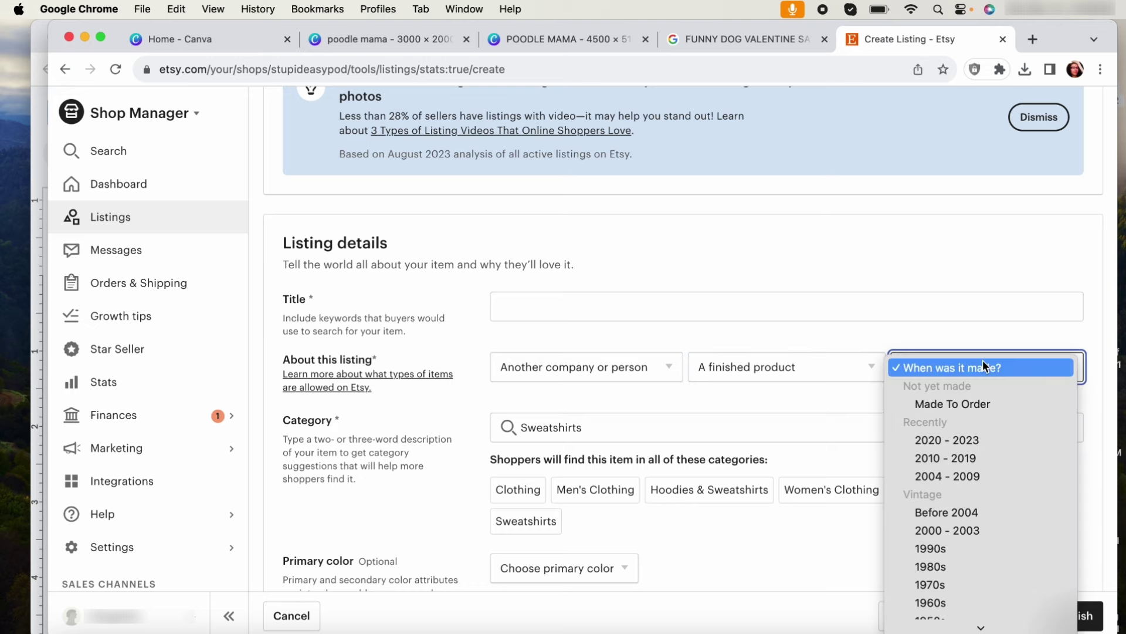
click(982, 397)
- Set primary color Black, sleeve length Long sleeve, and closure Pullover
scroll(727, 350, down, 4)
scroll(609, 350, down, 3)
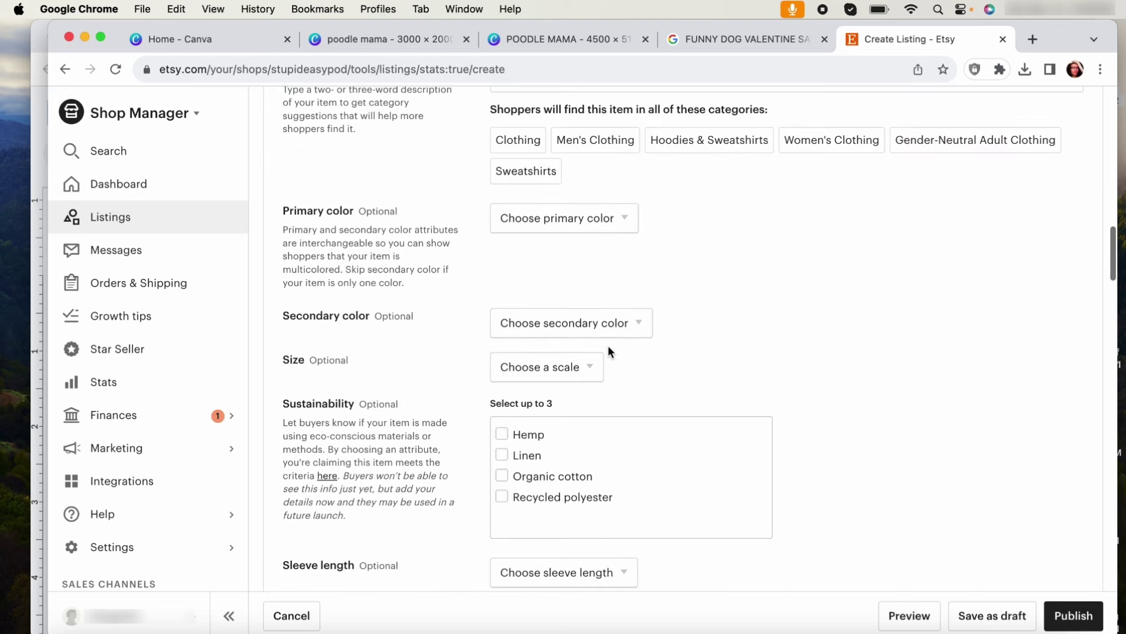
click(599, 225)
click(584, 265)
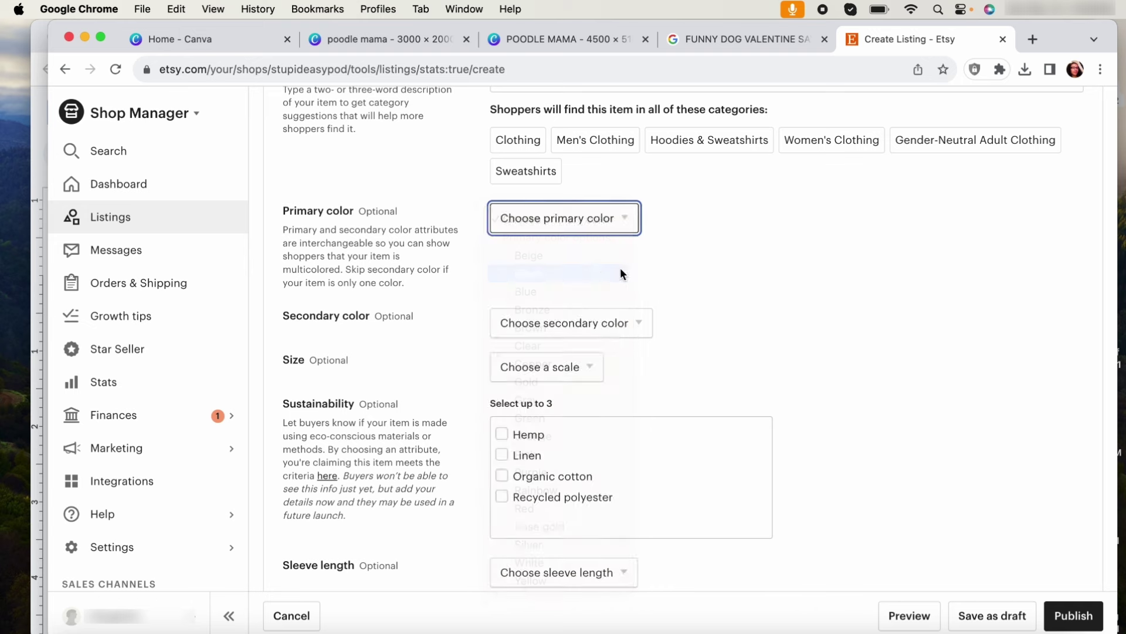
scroll(645, 276, down, 2)
scroll(554, 328, down, 2)
click(569, 371)
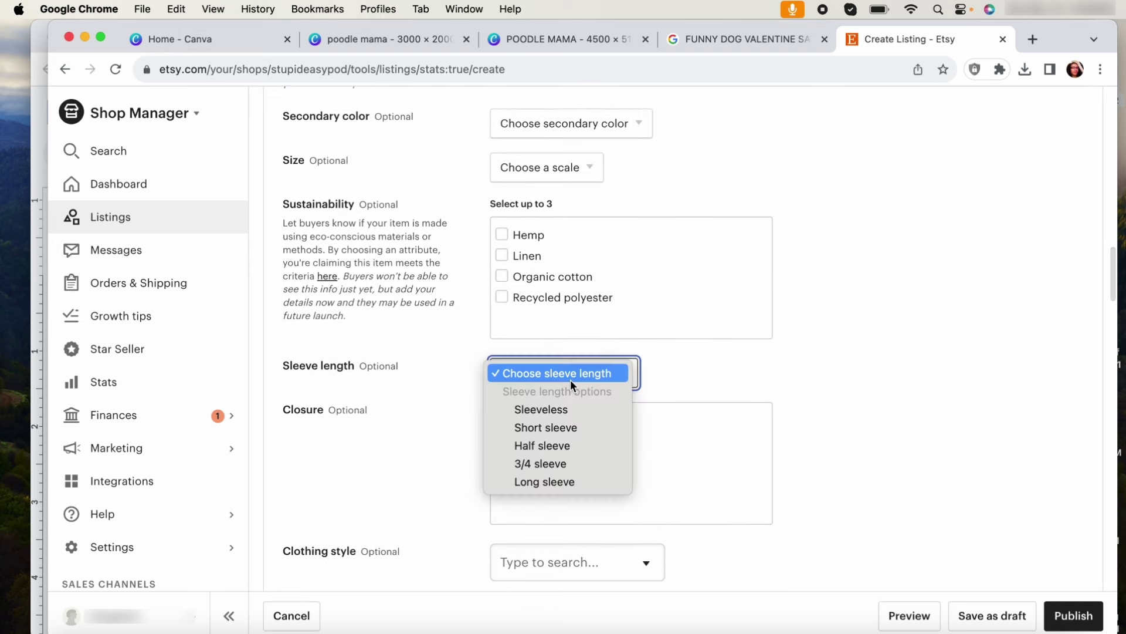
click(567, 481)
click(502, 418)
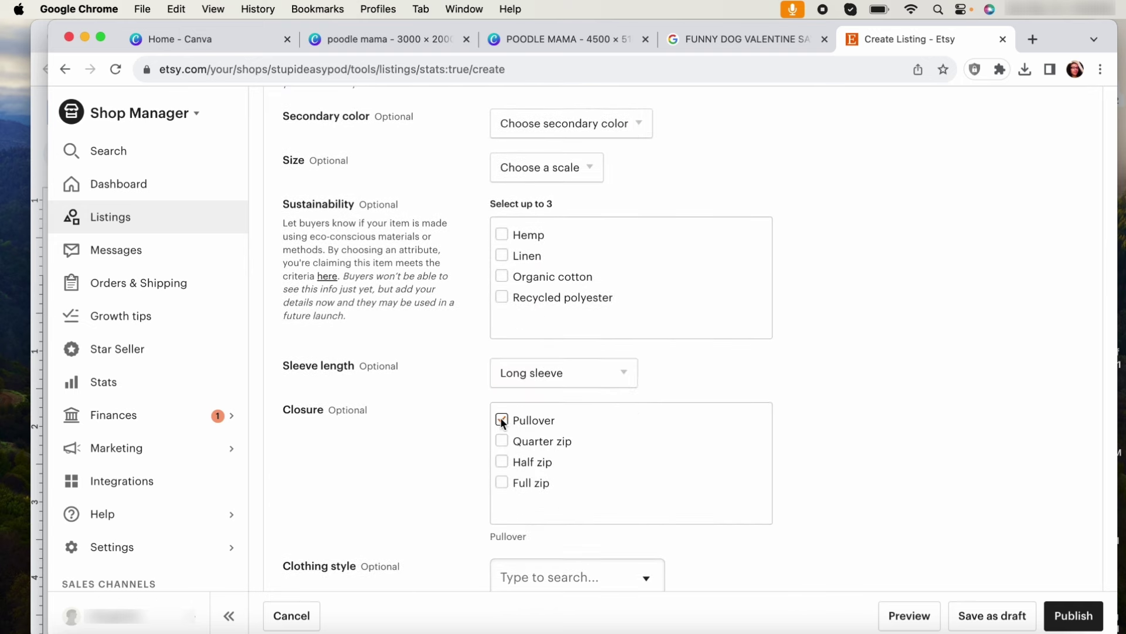
- Set the graphic attribute to Phrase & saying
scroll(636, 405, down, 4)
scroll(618, 325, down, 3)
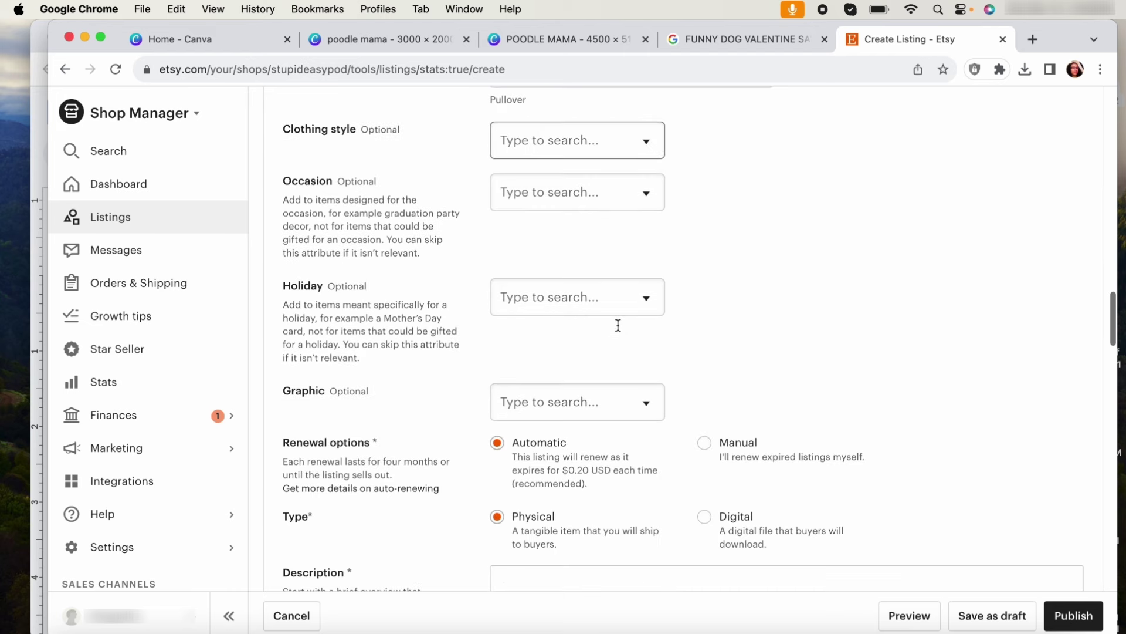
click(561, 387)
text(phr)
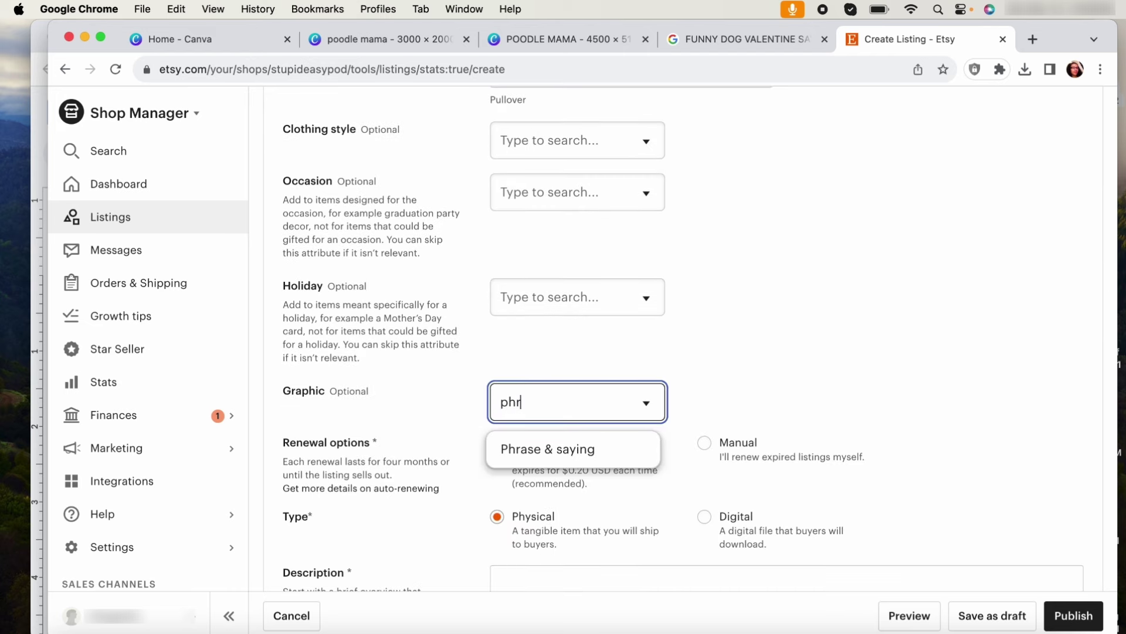
click(573, 449)
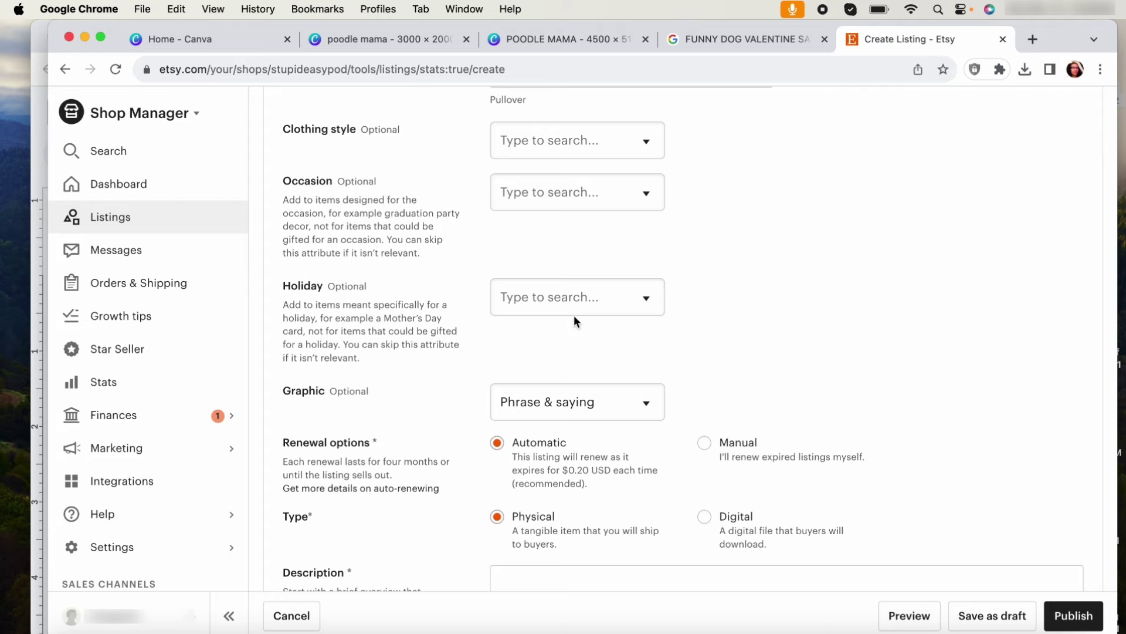
- Tick Printify as the listing's production partner
scroll(574, 321, down, 6)
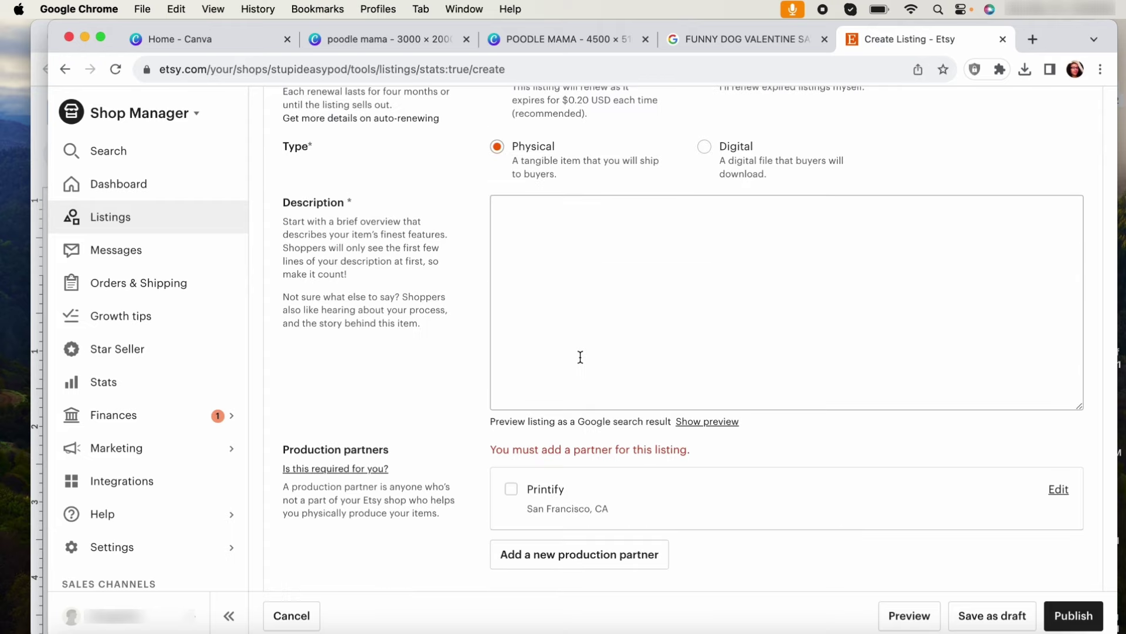
click(661, 377)
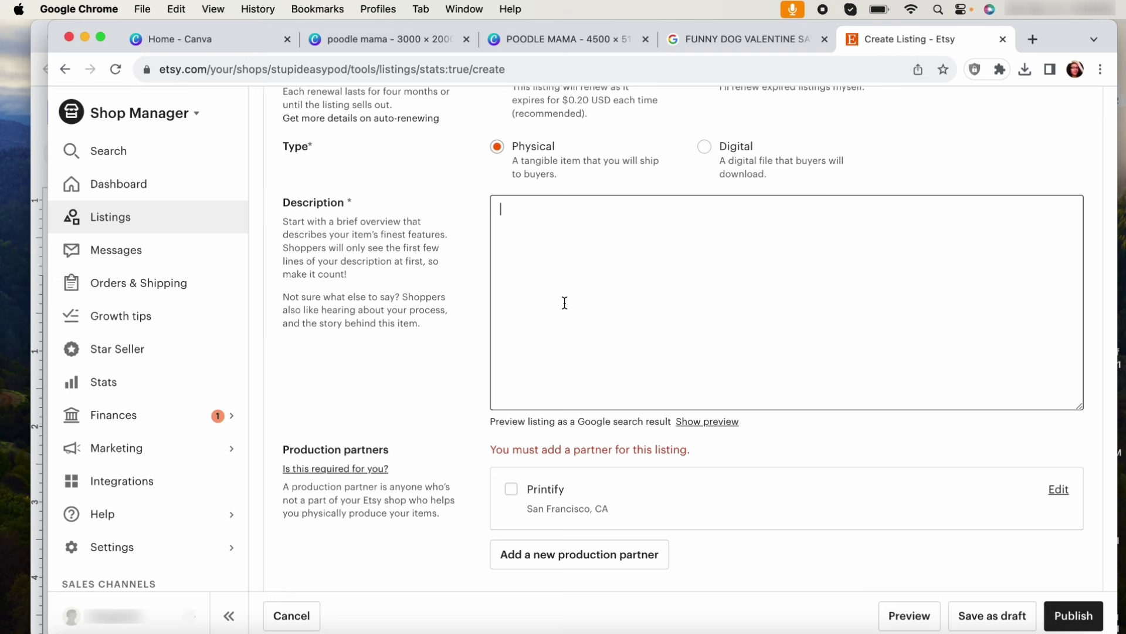
scroll(542, 316, down, 5)
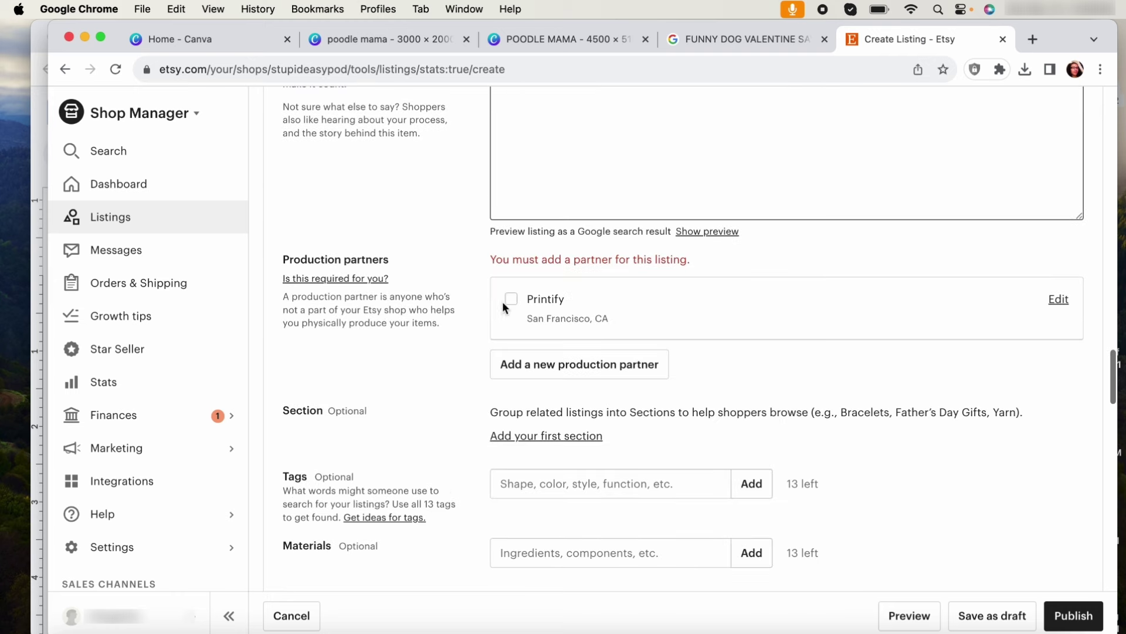
click(522, 301)
scroll(610, 434, down, 2)
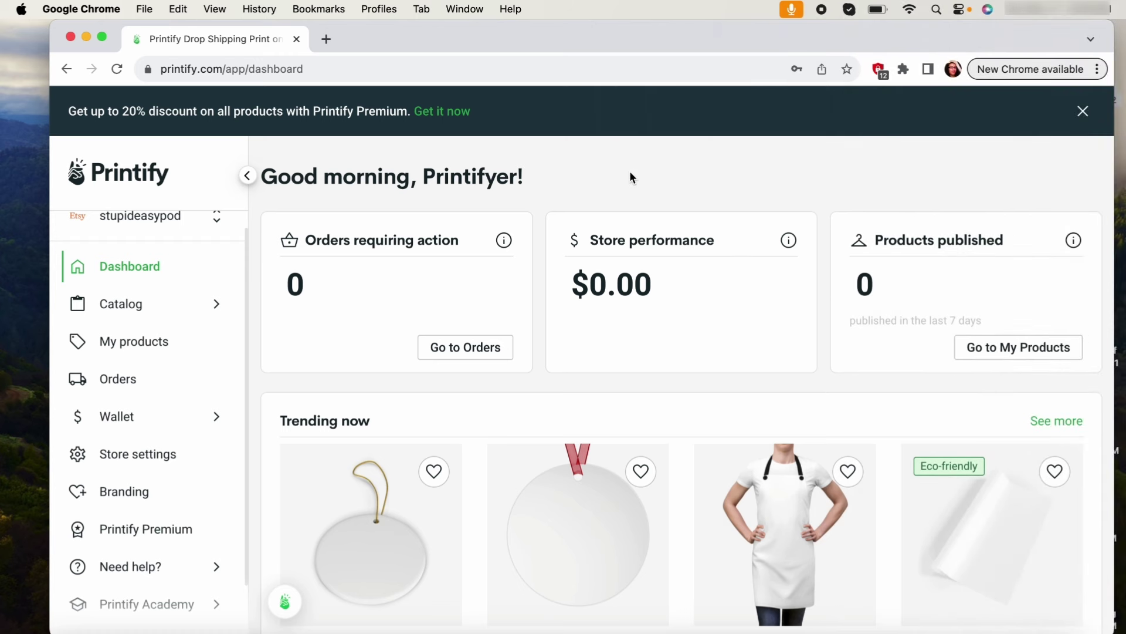
- View the Other orders tab on the Orders page, which shows no other orders yet
scroll(628, 170, down, 3)
scroll(632, 176, up, 1)
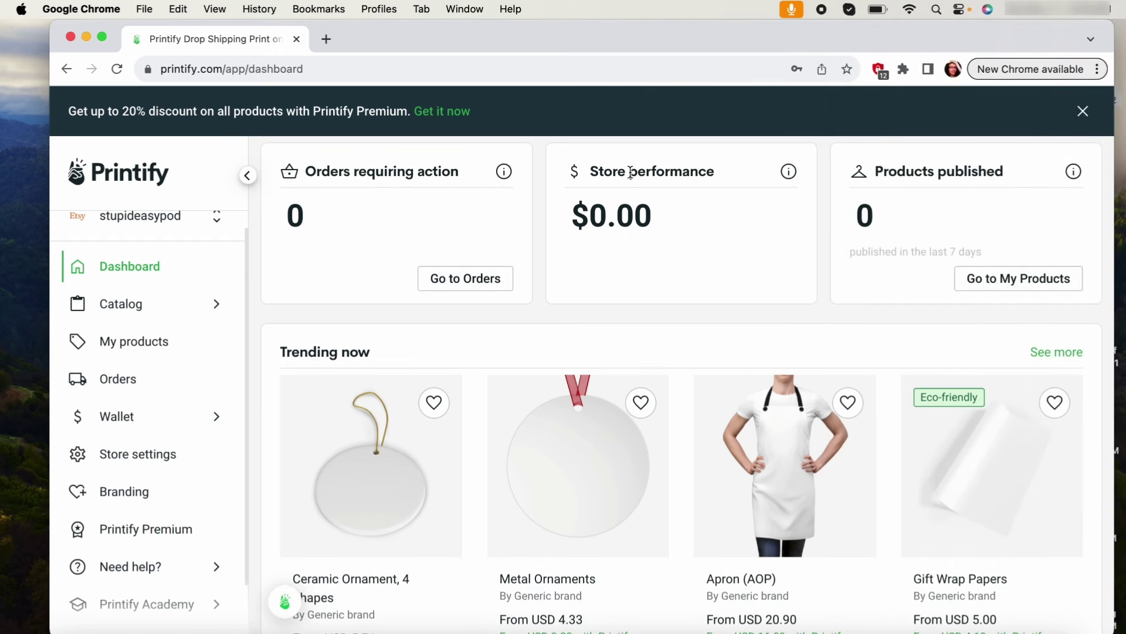
click(157, 378)
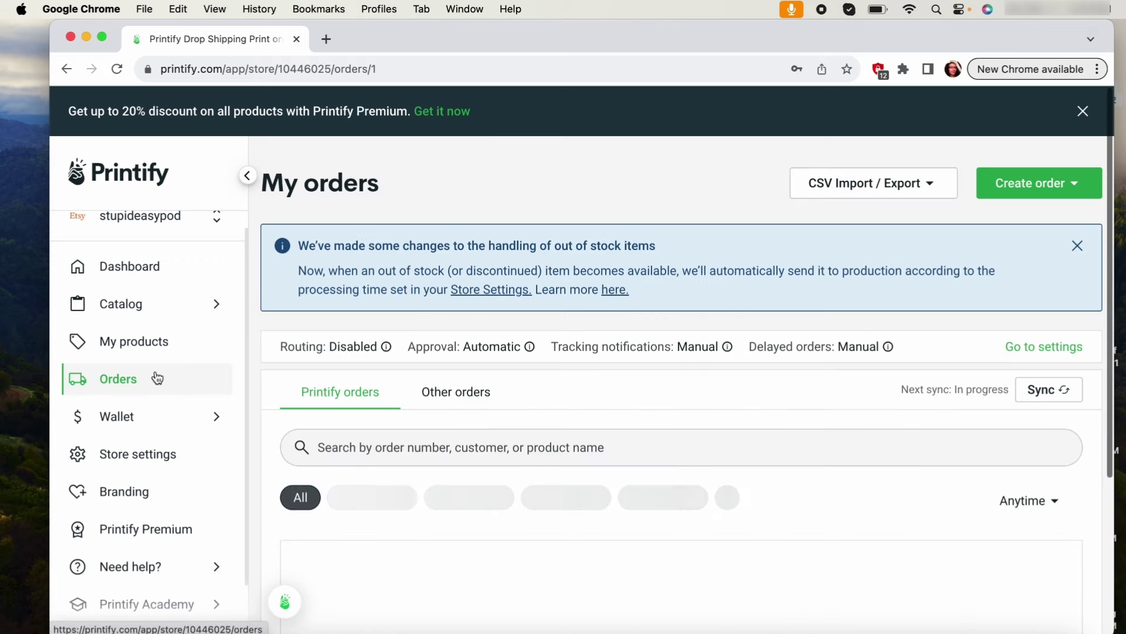
click(452, 393)
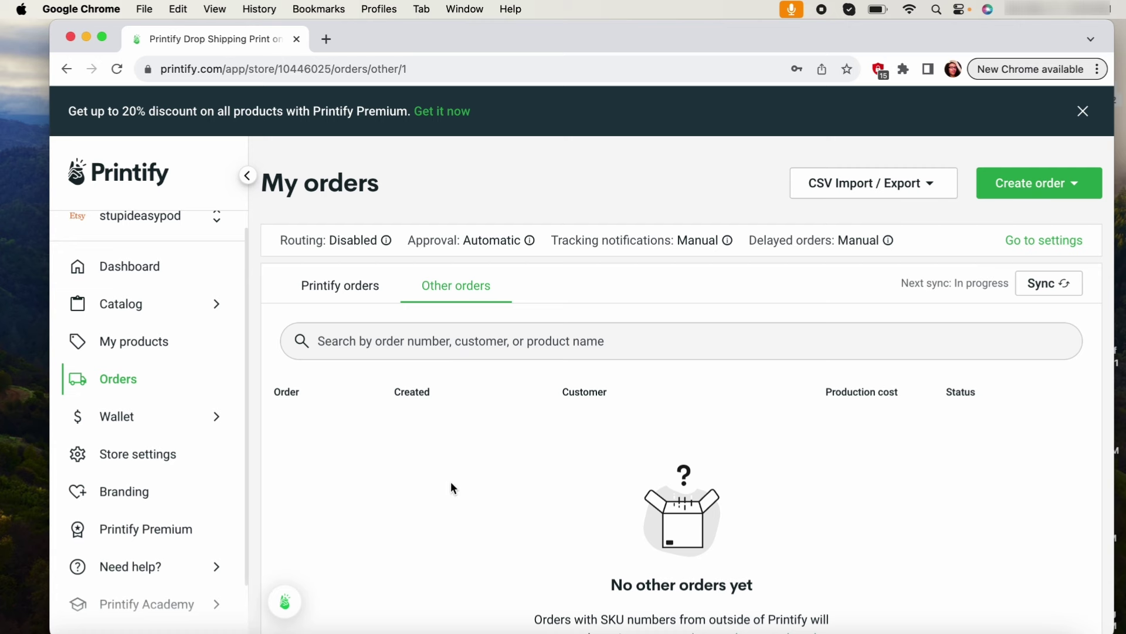
scroll(452, 485, down, 1)
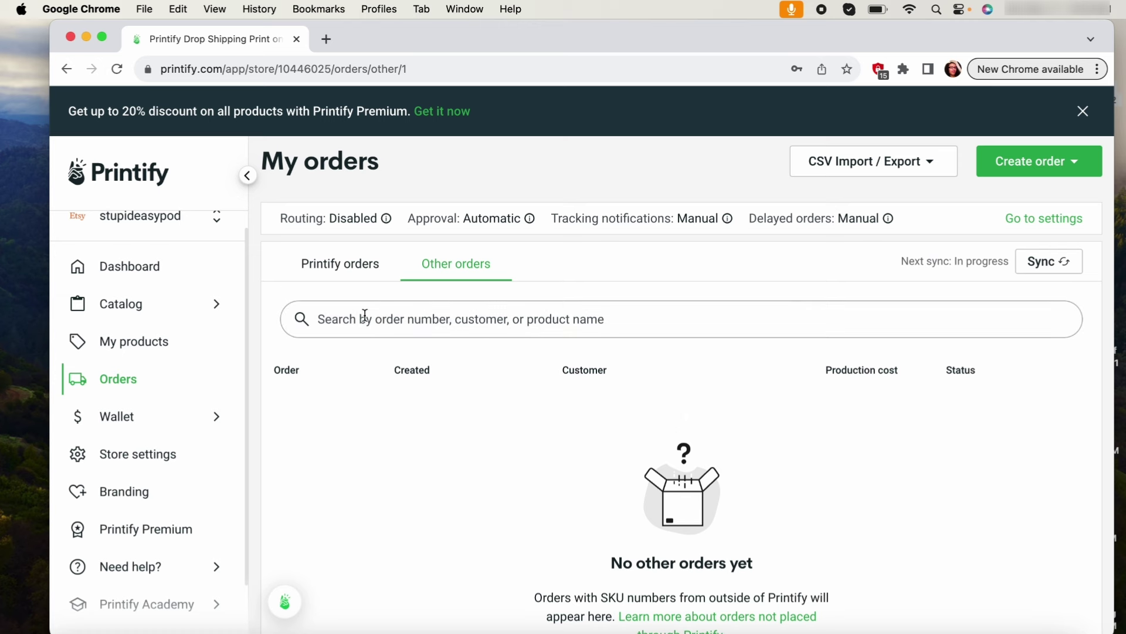
- Browse Catalog > Women's Clothing > Sweatshirts and open the Unisex Heavy Blend Crewneck Sweatshirt
click(171, 343)
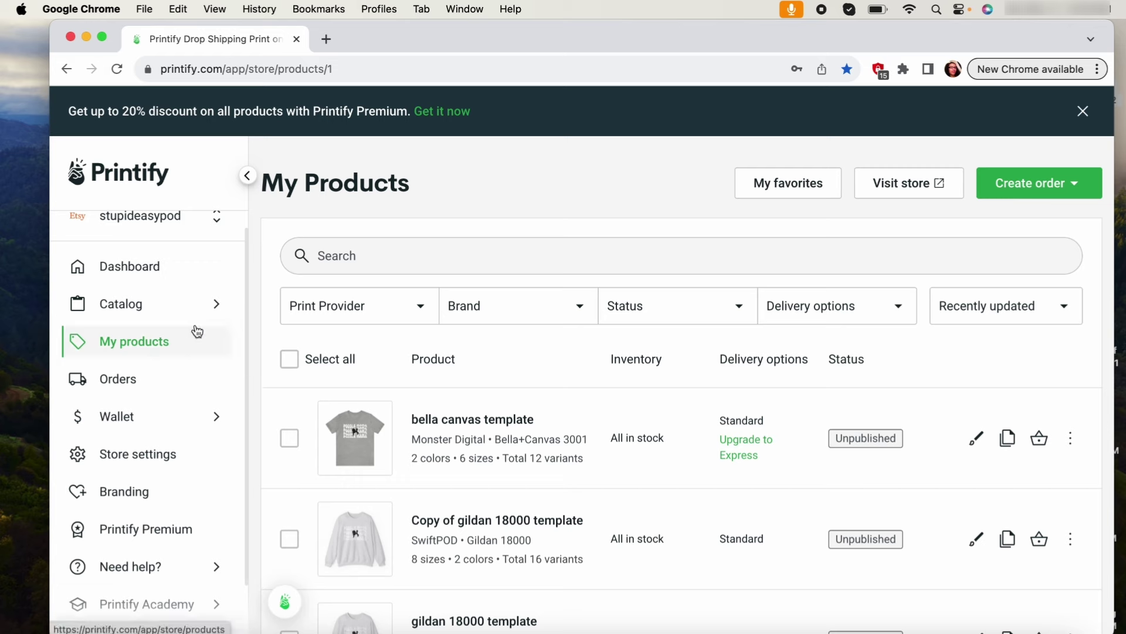
click(189, 317)
click(316, 274)
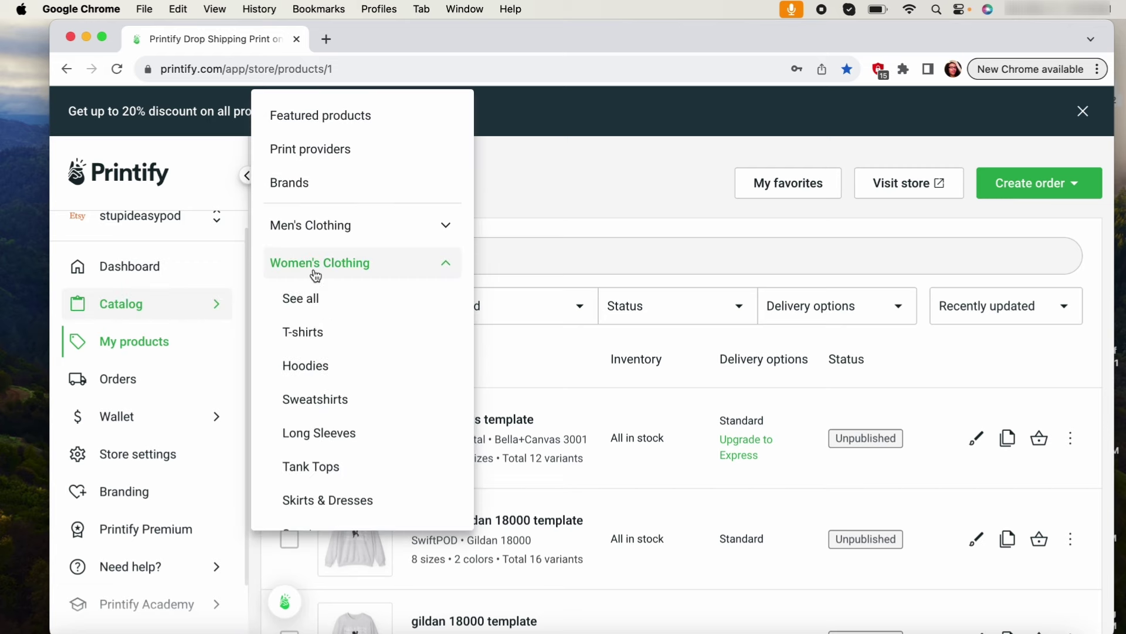
click(302, 399)
scroll(787, 404, down, 2)
click(596, 478)
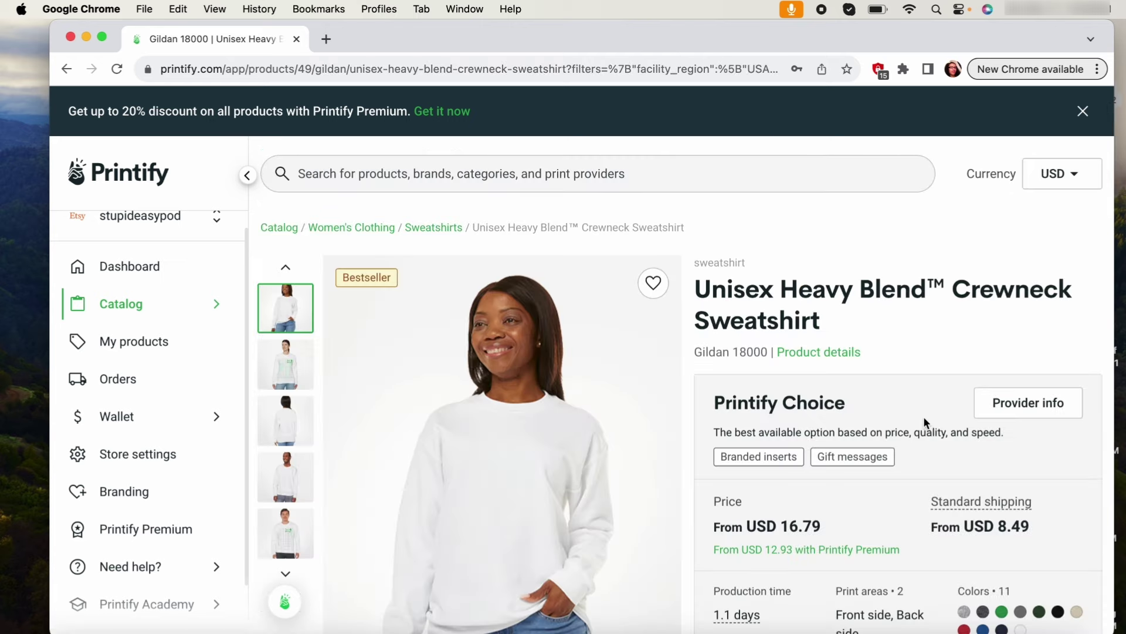
- Show the additional print providers and start designing with SwiftPOD
scroll(924, 416, down, 5)
click(925, 349)
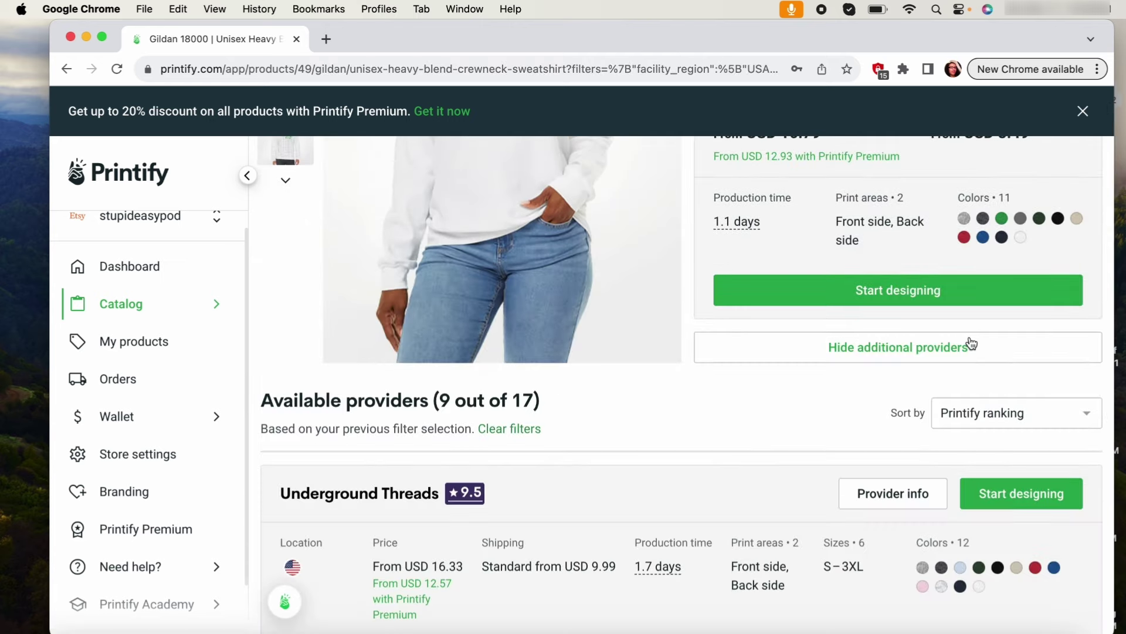
scroll(972, 343, down, 6)
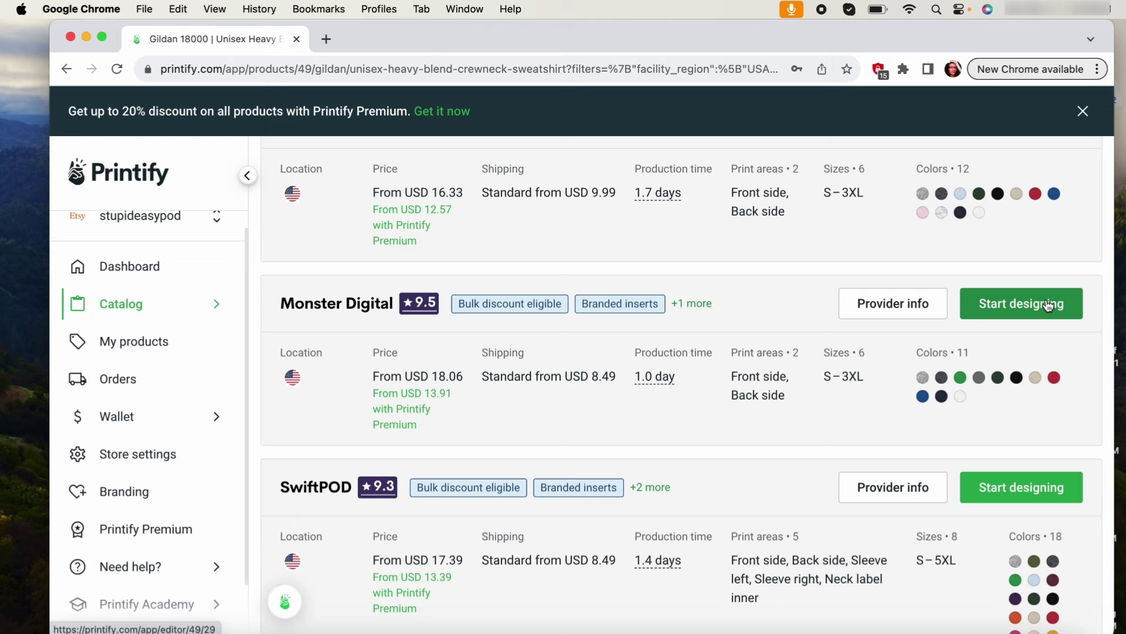
scroll(1067, 405, down, 2)
click(1052, 421)
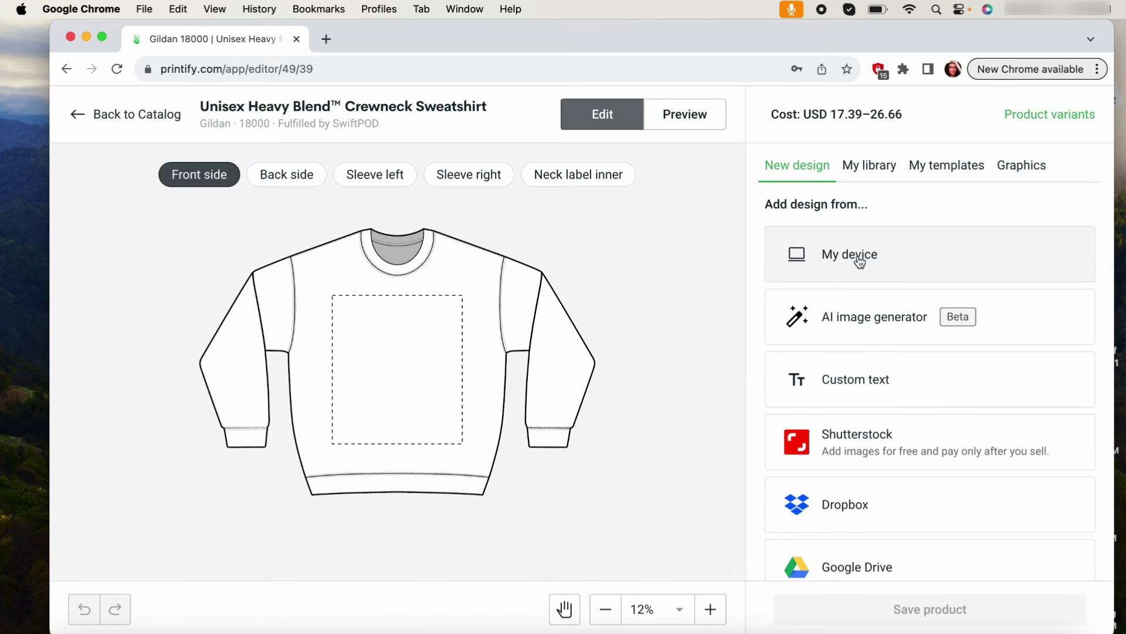
- Upload the POODLE MAMA (2).png design from the computer, searching for 'poodle mama'
click(868, 259)
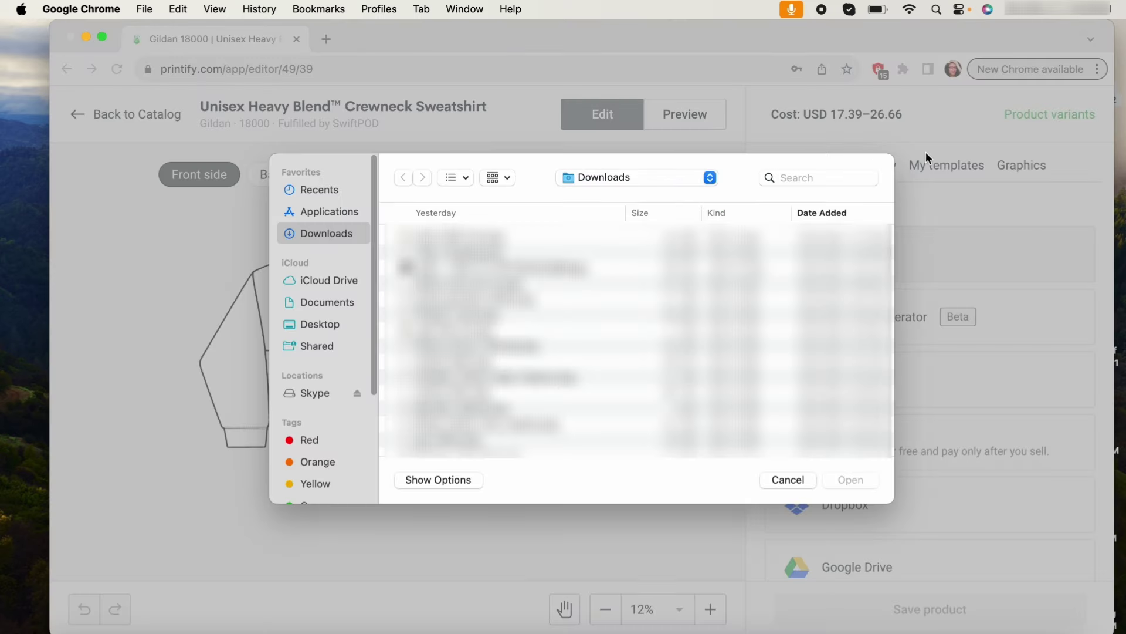
click(845, 176)
text(poodle )
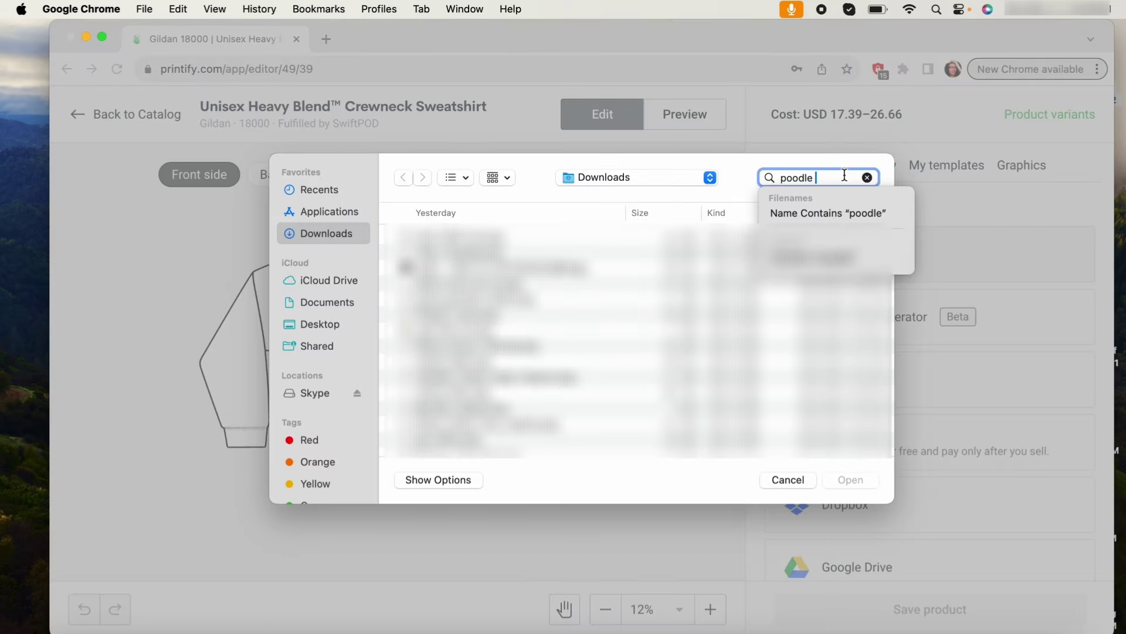
text(mama)
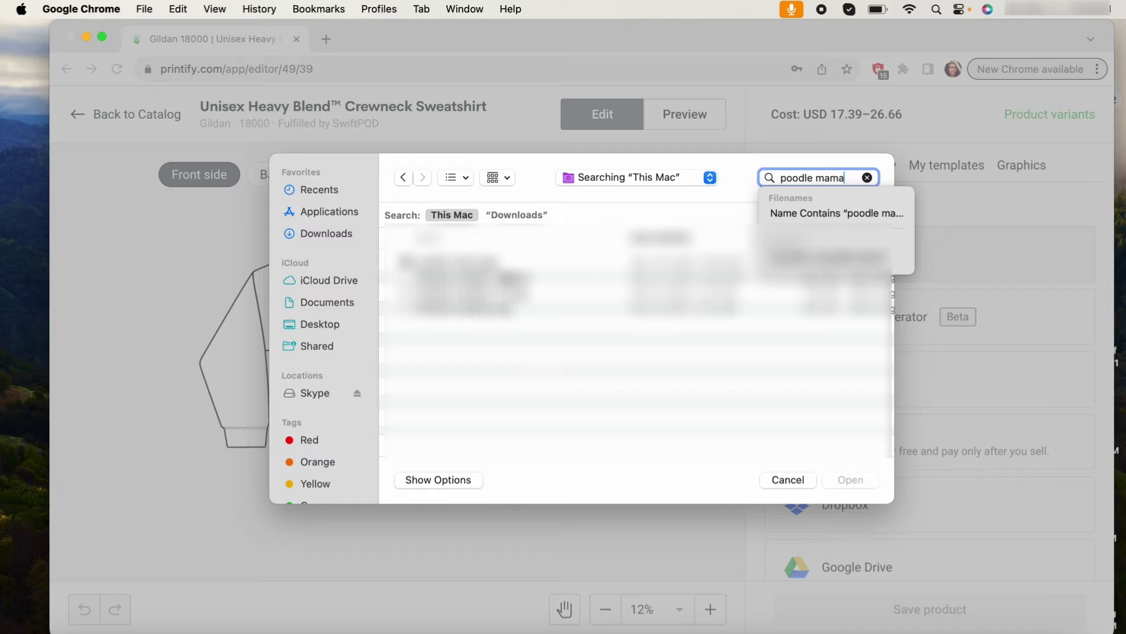
double_click(490, 281)
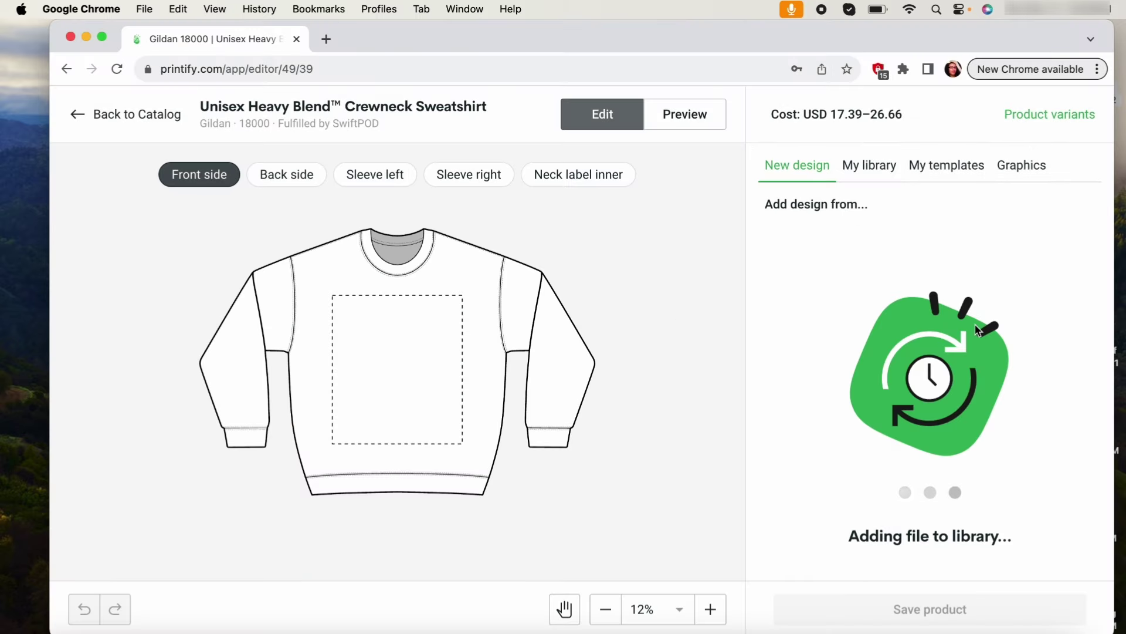
- Make black the sweatshirt colour instead of white
click(1052, 188)
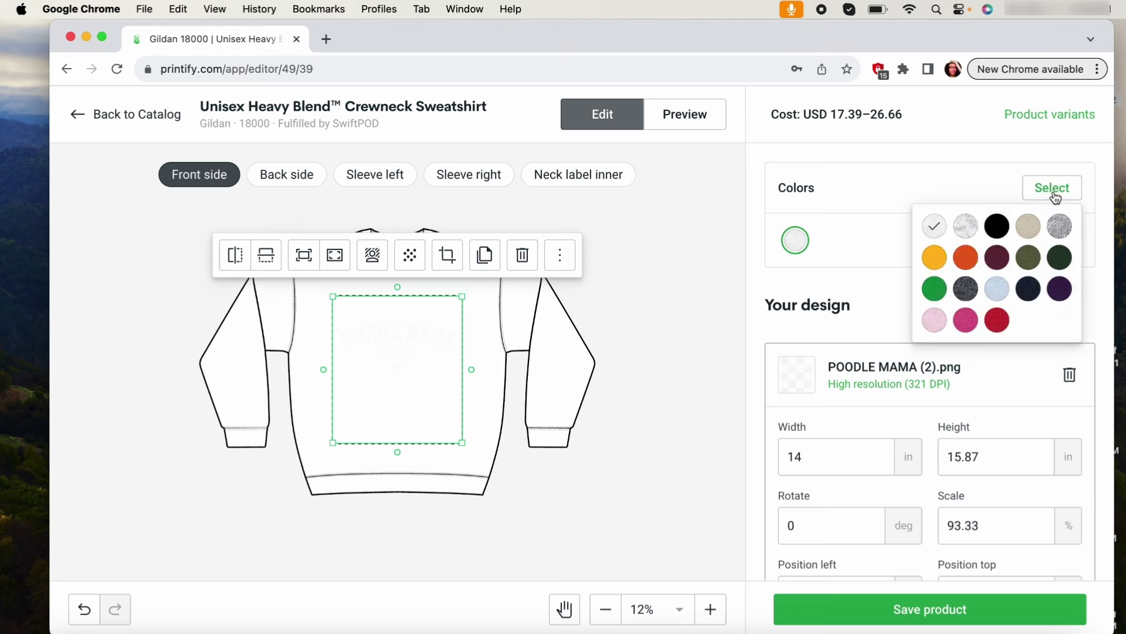
click(997, 226)
click(928, 233)
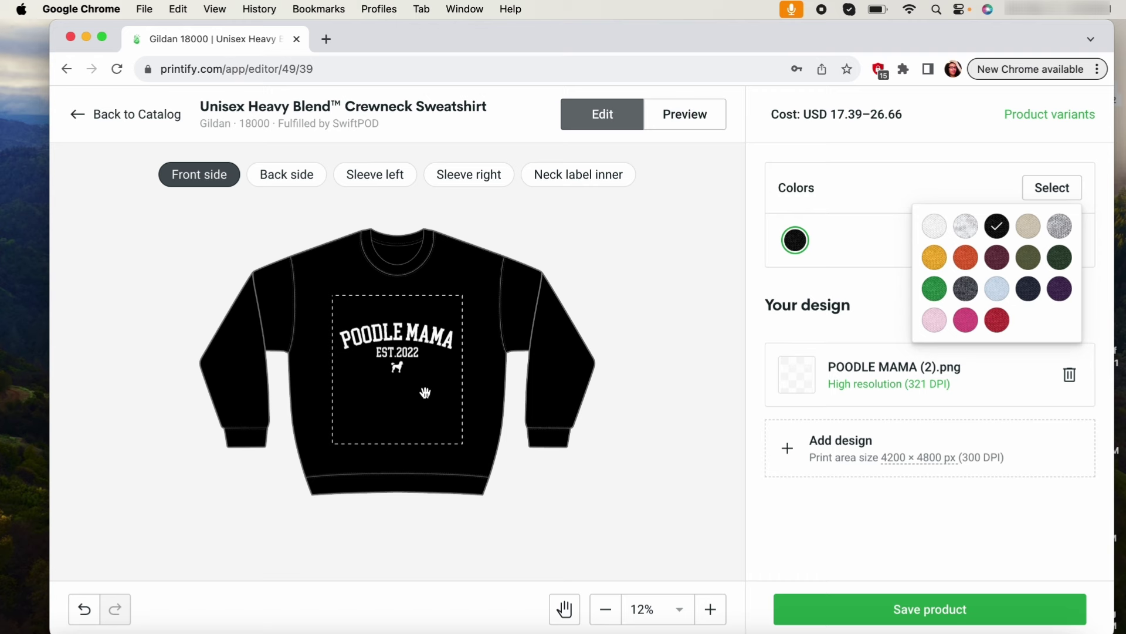
- Nudge the design slightly higher on the shirt and save the product
scroll(425, 392, up, 3)
click(421, 373)
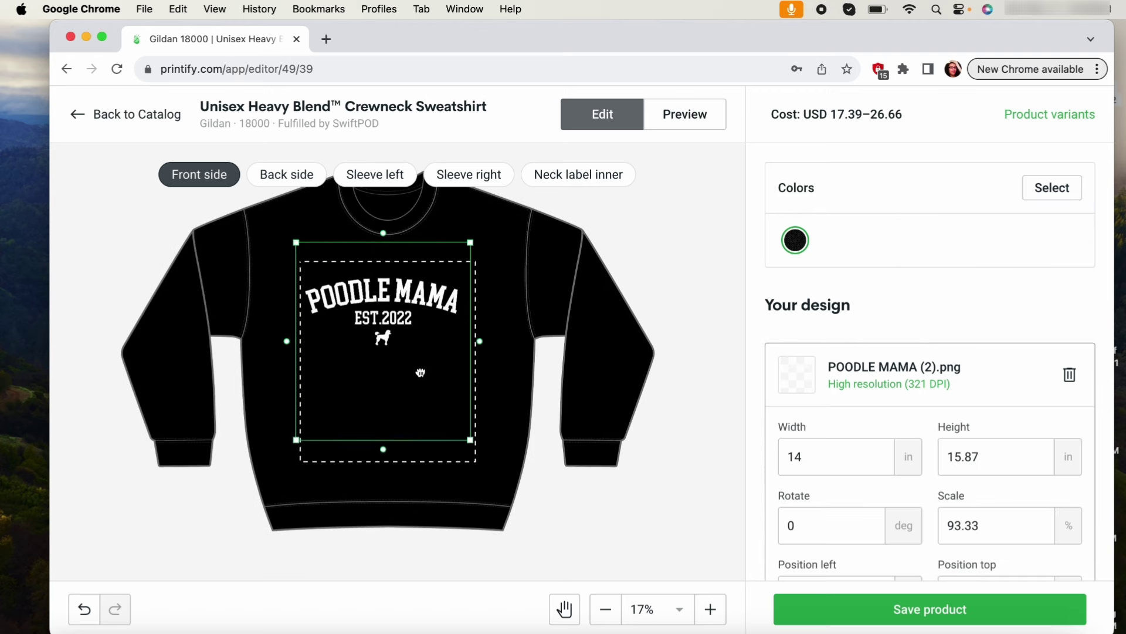
drag(420, 372, 425, 364)
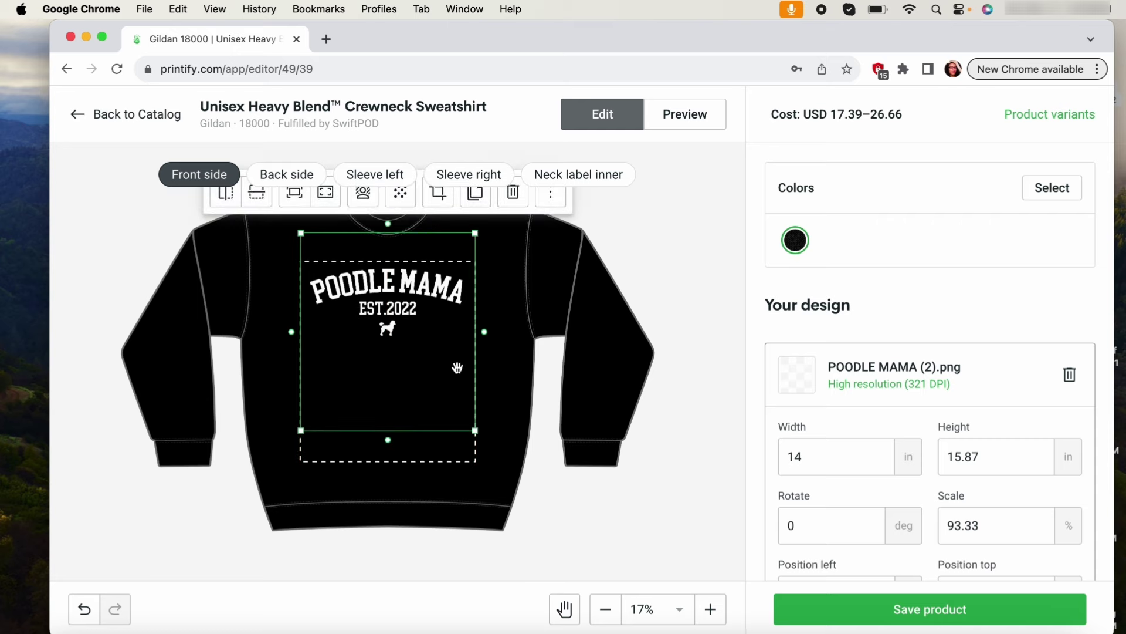
click(854, 613)
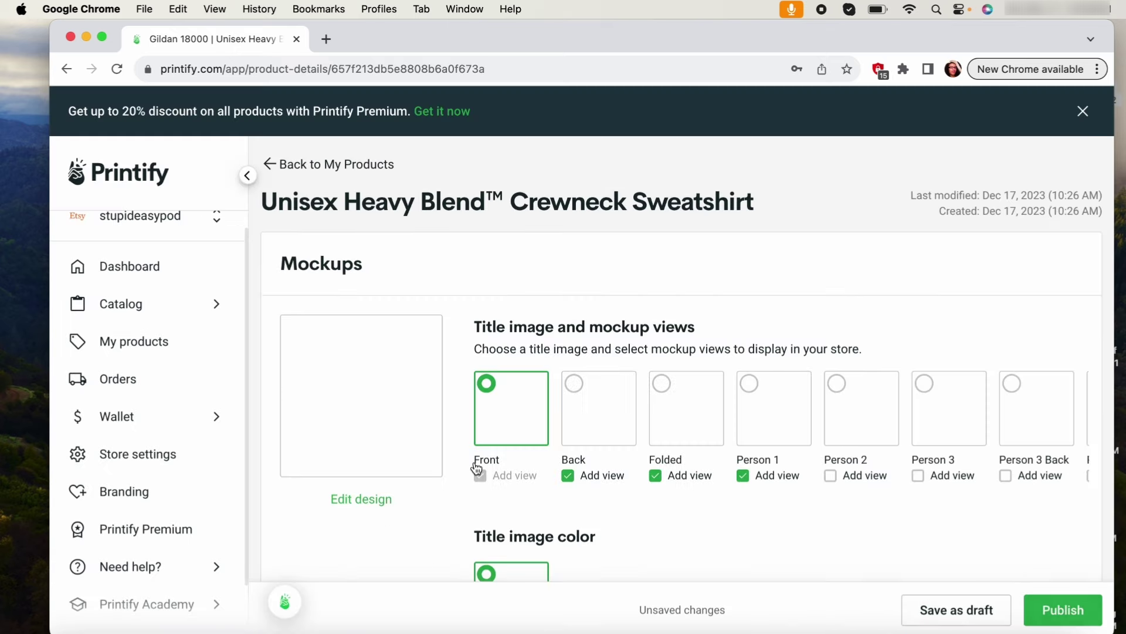
- Replace the listing title with 'poodle mama template' and save the sweatshirt as a draft
scroll(475, 464, down, 6)
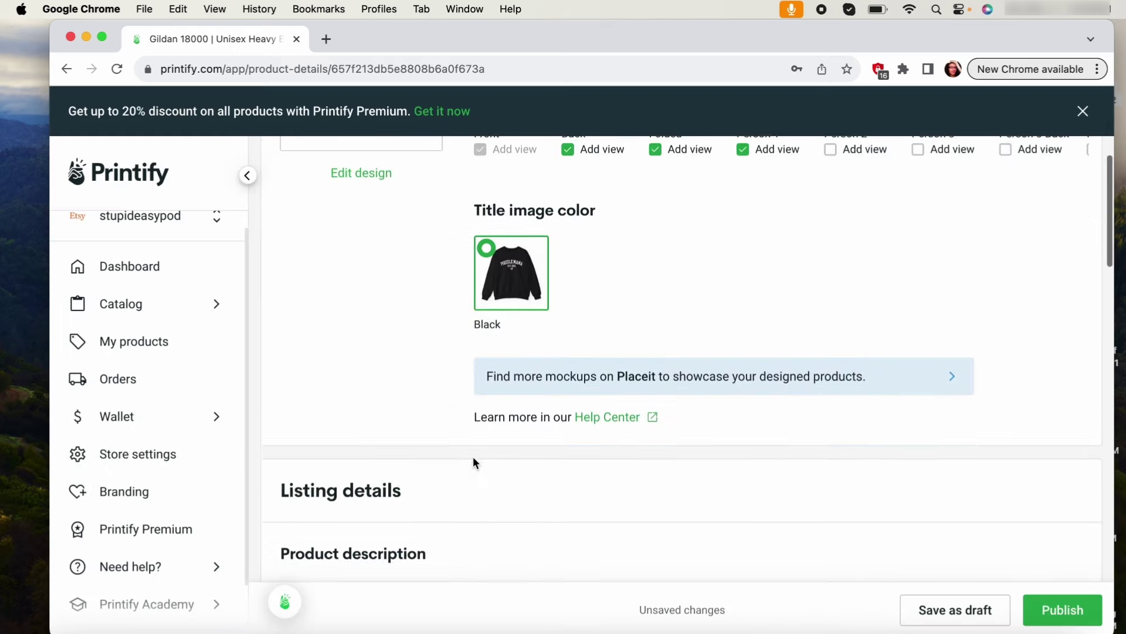
scroll(473, 457, down, 2)
click(444, 468)
key(super+a)
text(poodle mama temp)
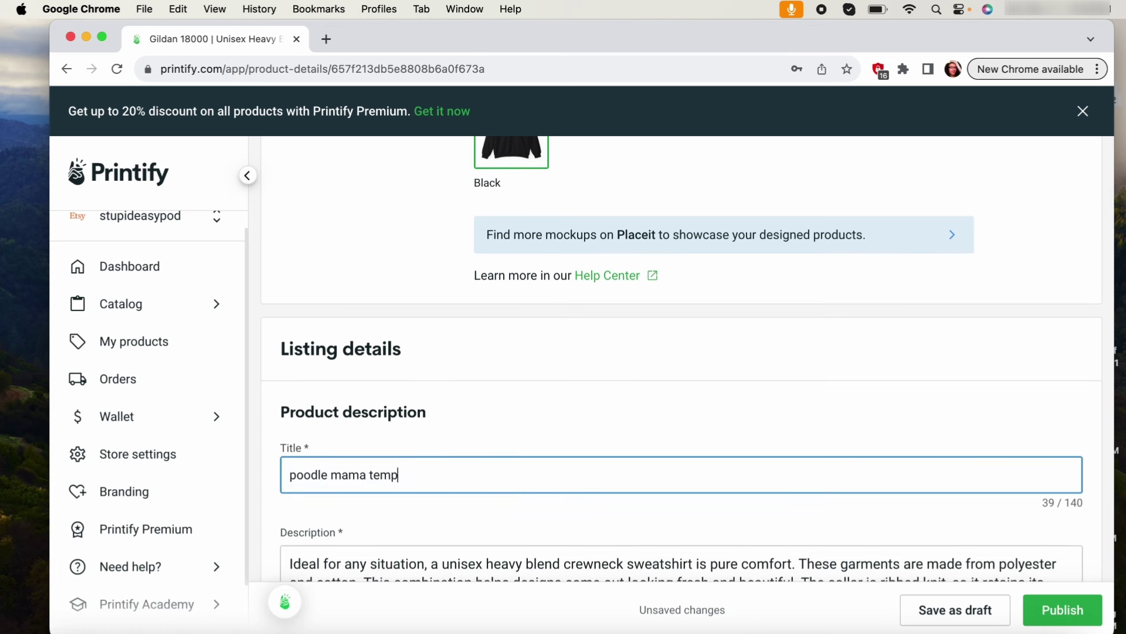
text(oate)
click(943, 612)
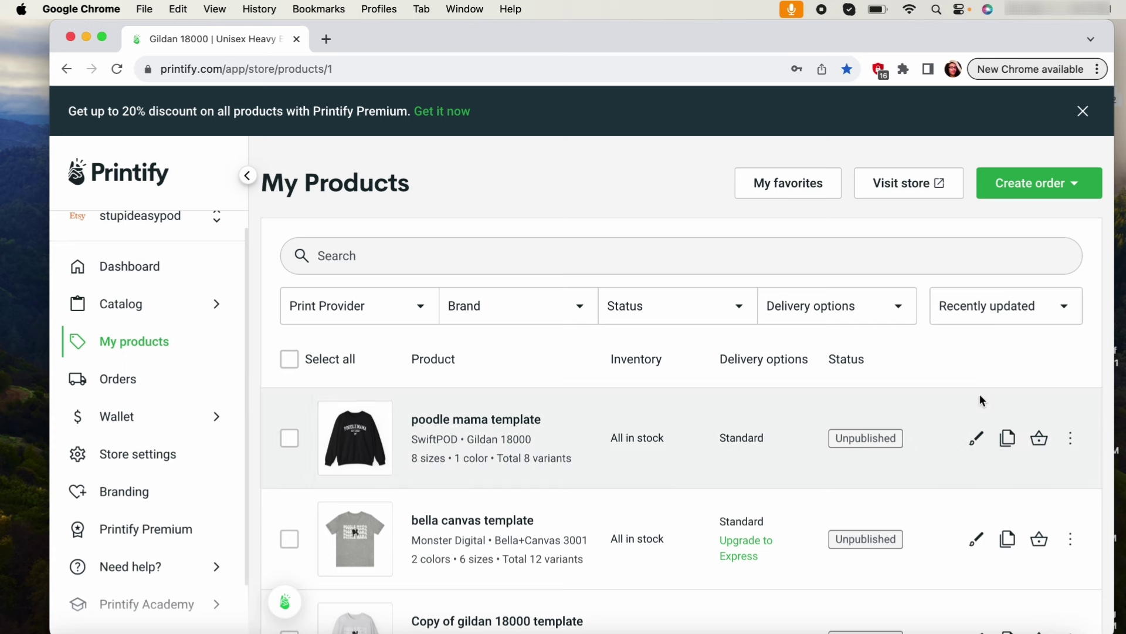
- Duplicate the poodle mama template product and re-save the copy's design
click(1009, 440)
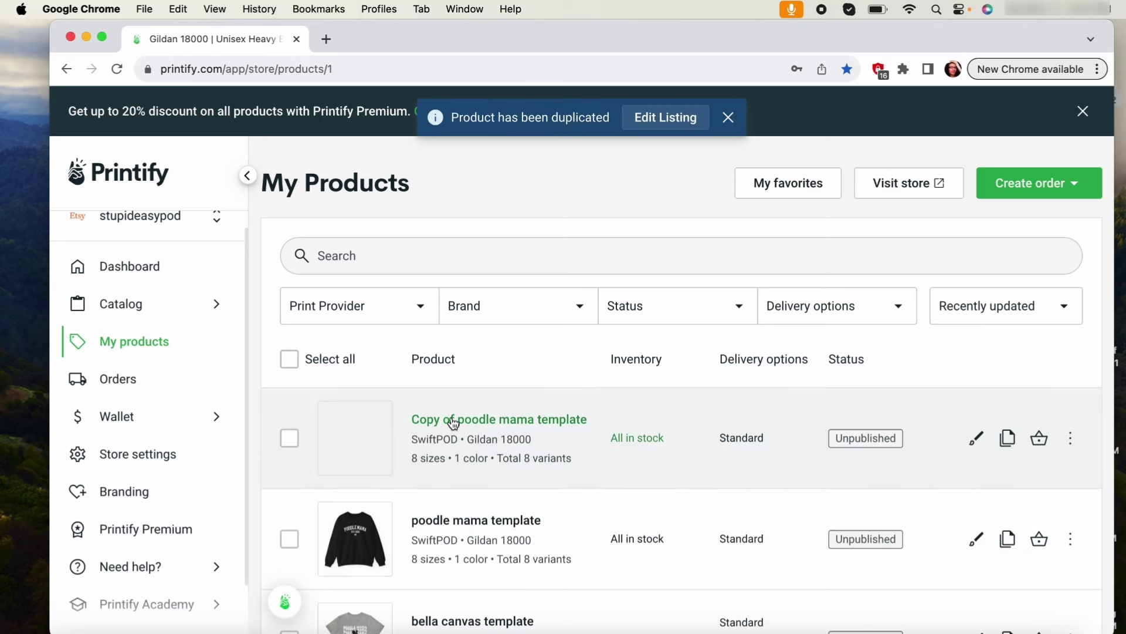
click(452, 419)
click(362, 499)
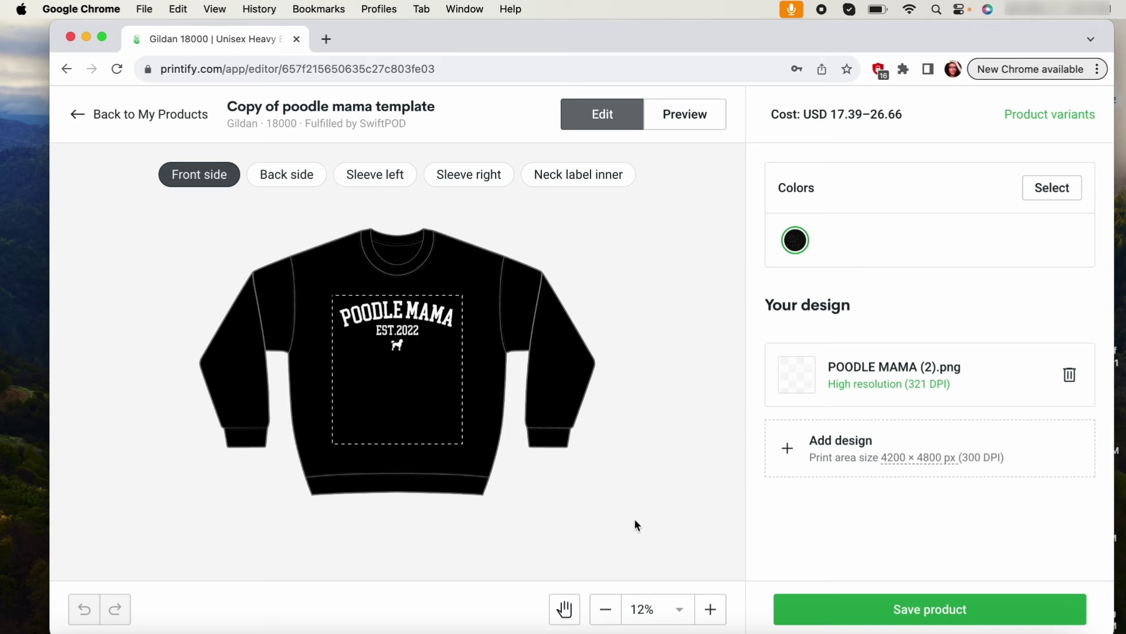
click(918, 619)
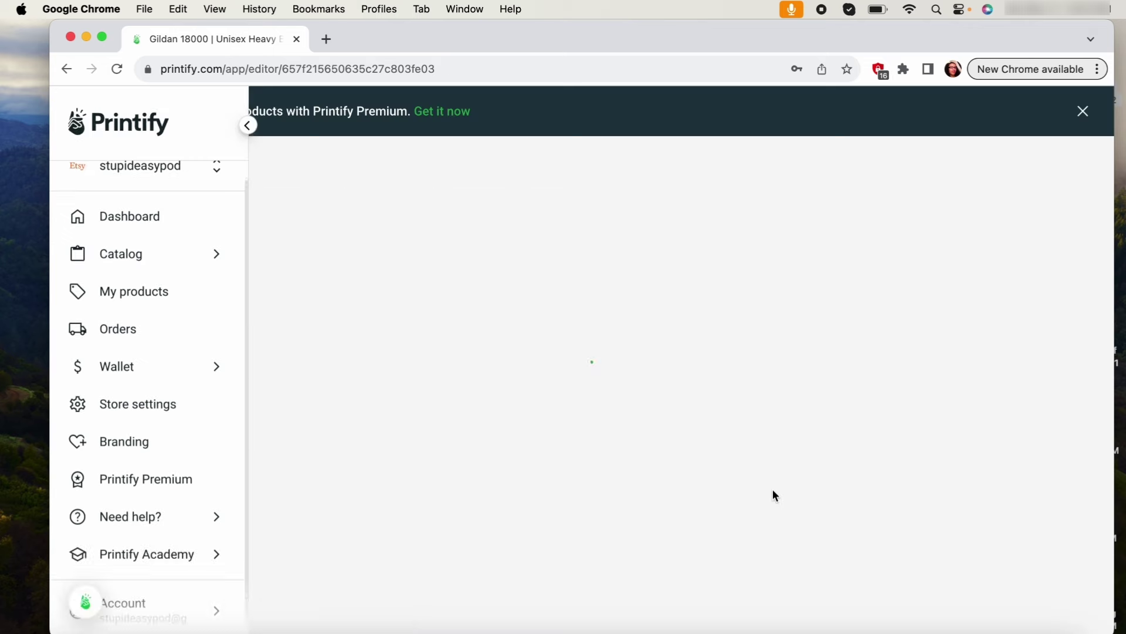
- Retitle the copy 'poodle mama est 2021' and save it as a draft
scroll(546, 428, down, 4)
scroll(528, 429, down, 3)
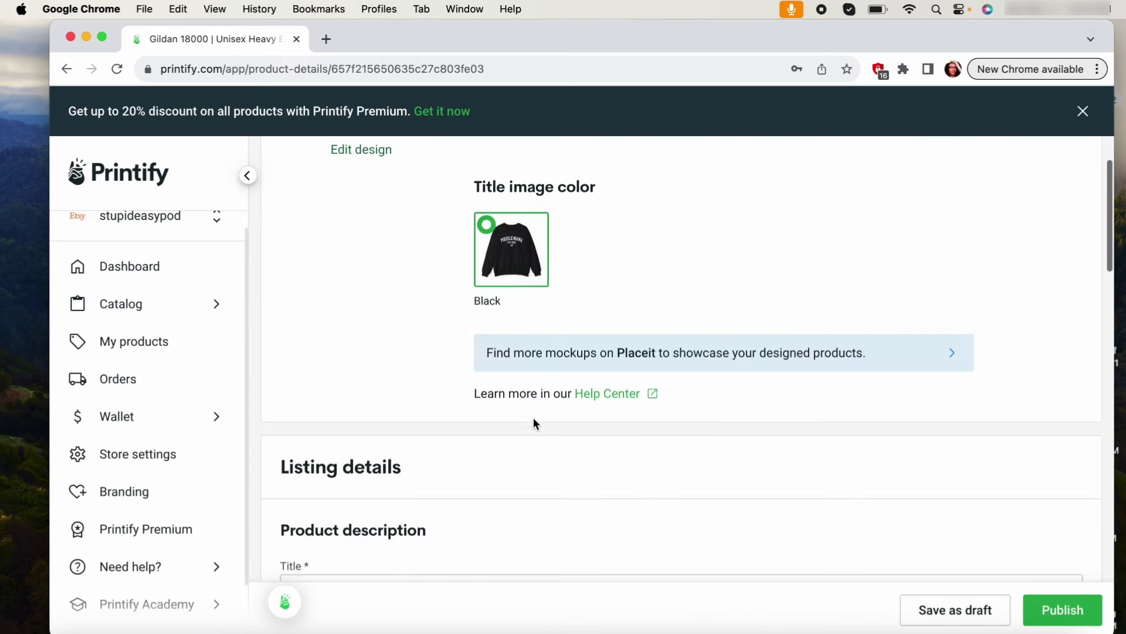
scroll(472, 498, down, 3)
double_click(486, 464)
triple_click(485, 464)
text(poodle mama est 2021)
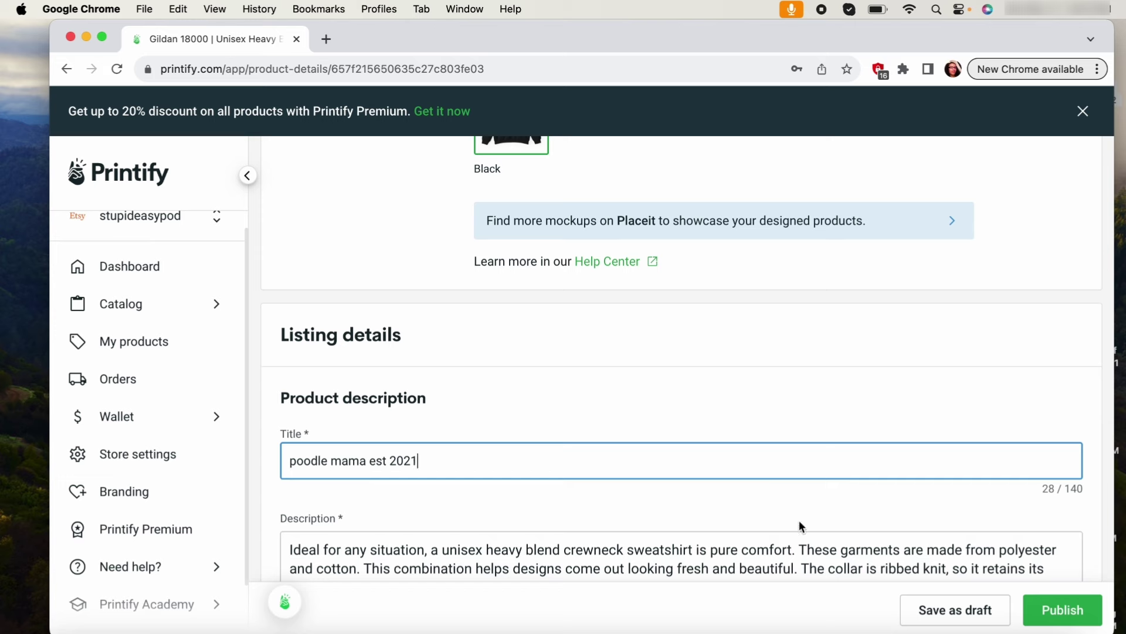
click(937, 610)
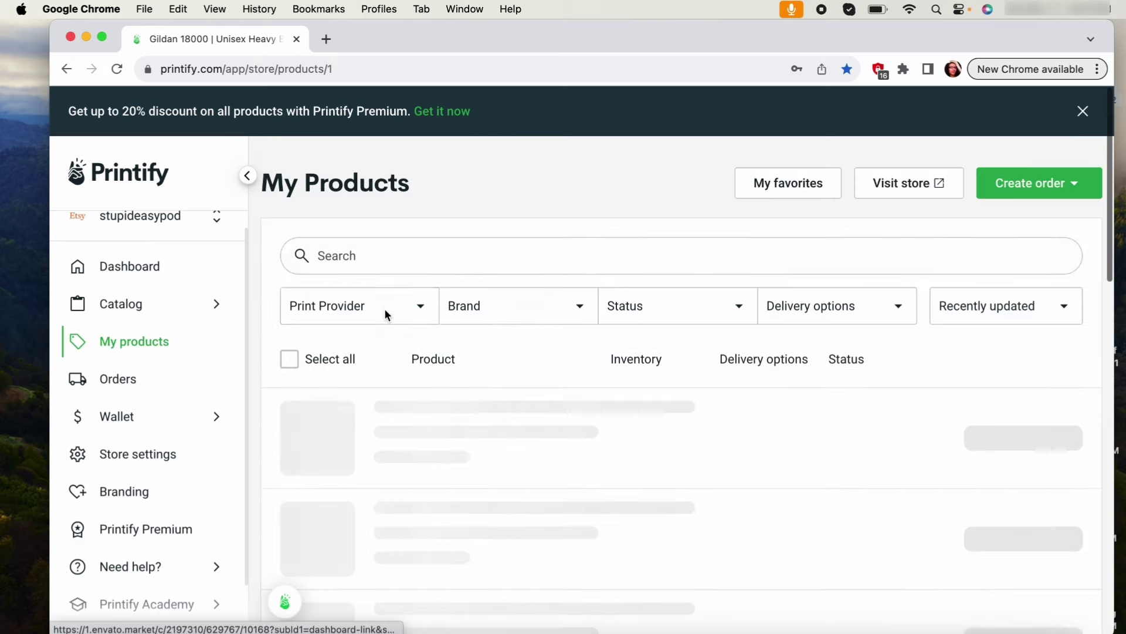
- Check the Other orders tab, visit My products, then return to the Orders page
click(147, 382)
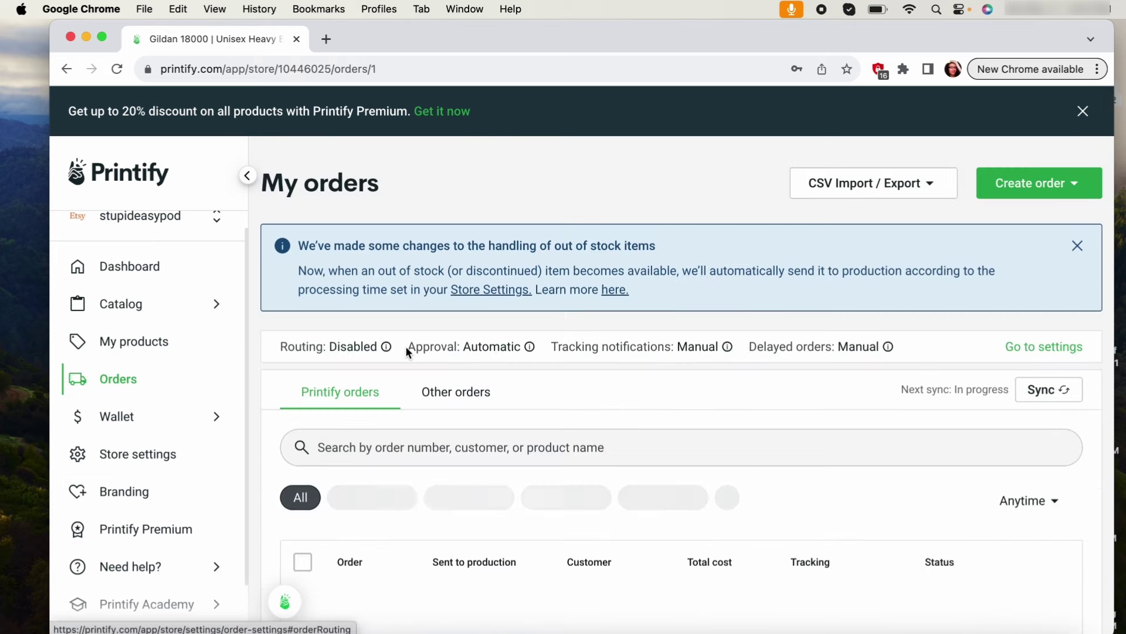
click(468, 393)
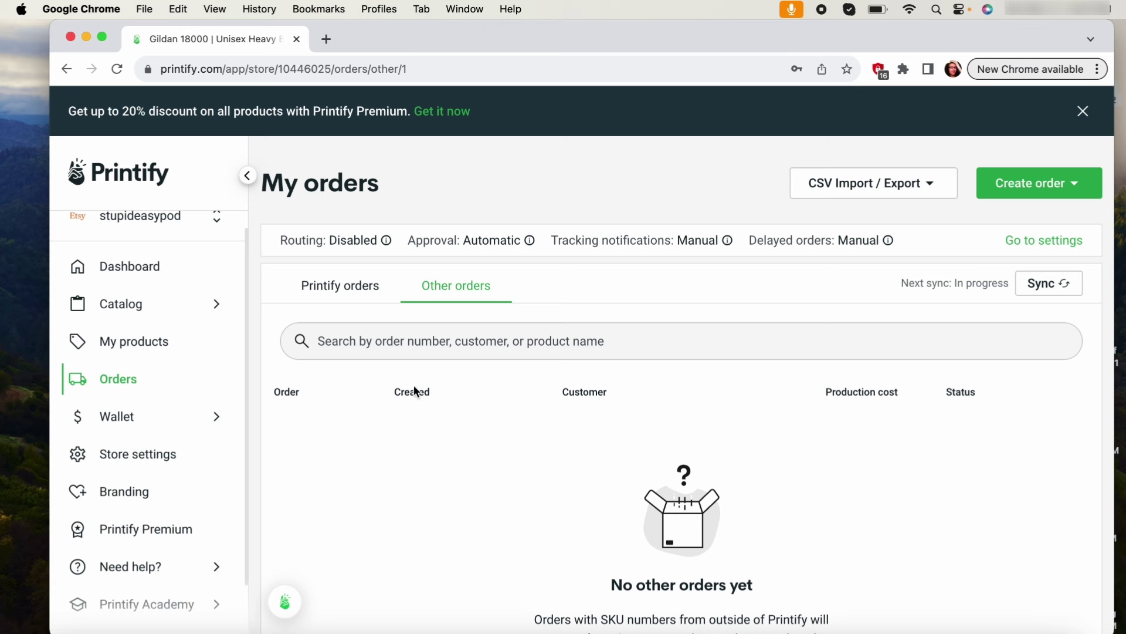
click(159, 347)
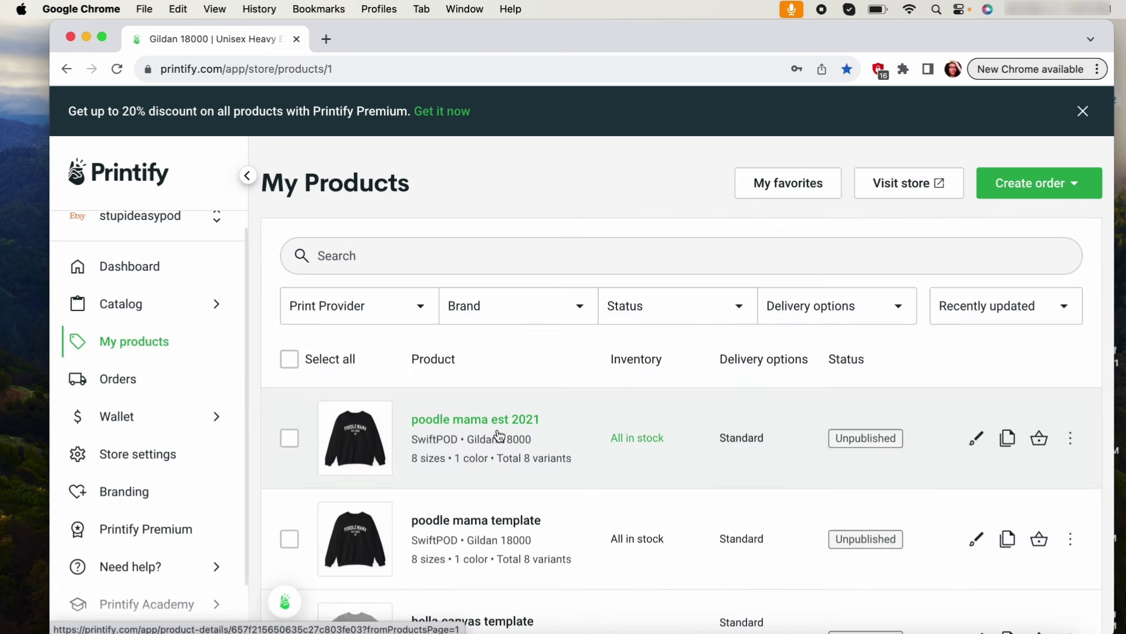
click(146, 378)
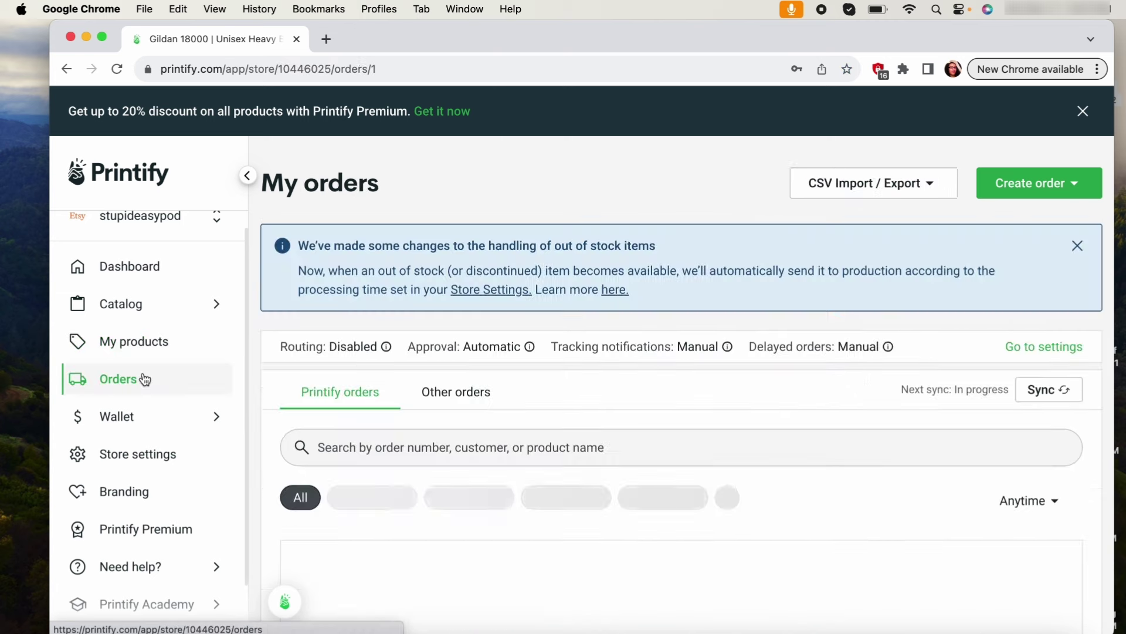